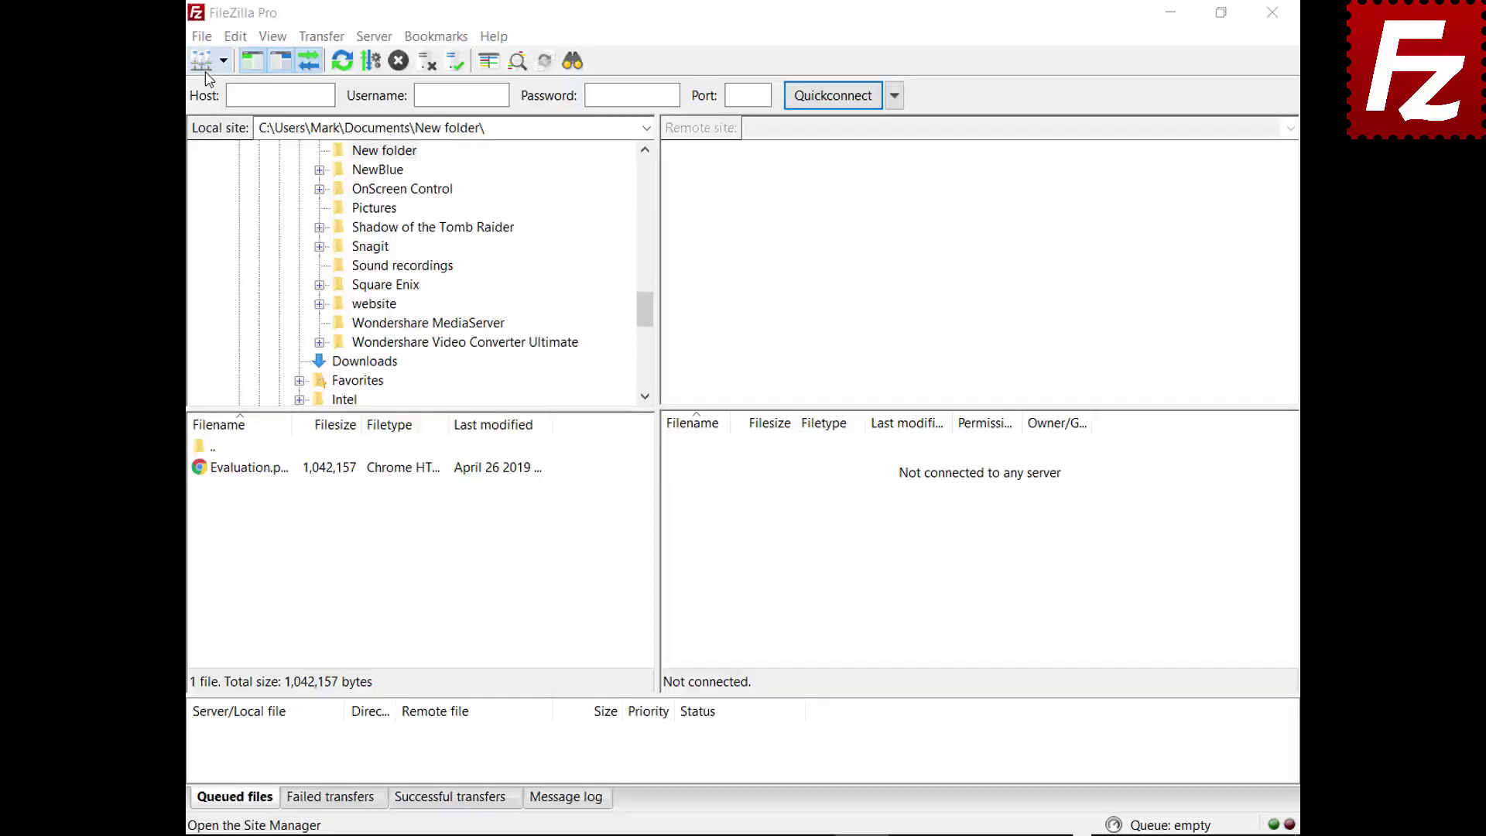
Add a new Site Manager entry named 'My Server'
{"action": "left_click", "coordinate": [202, 36]}
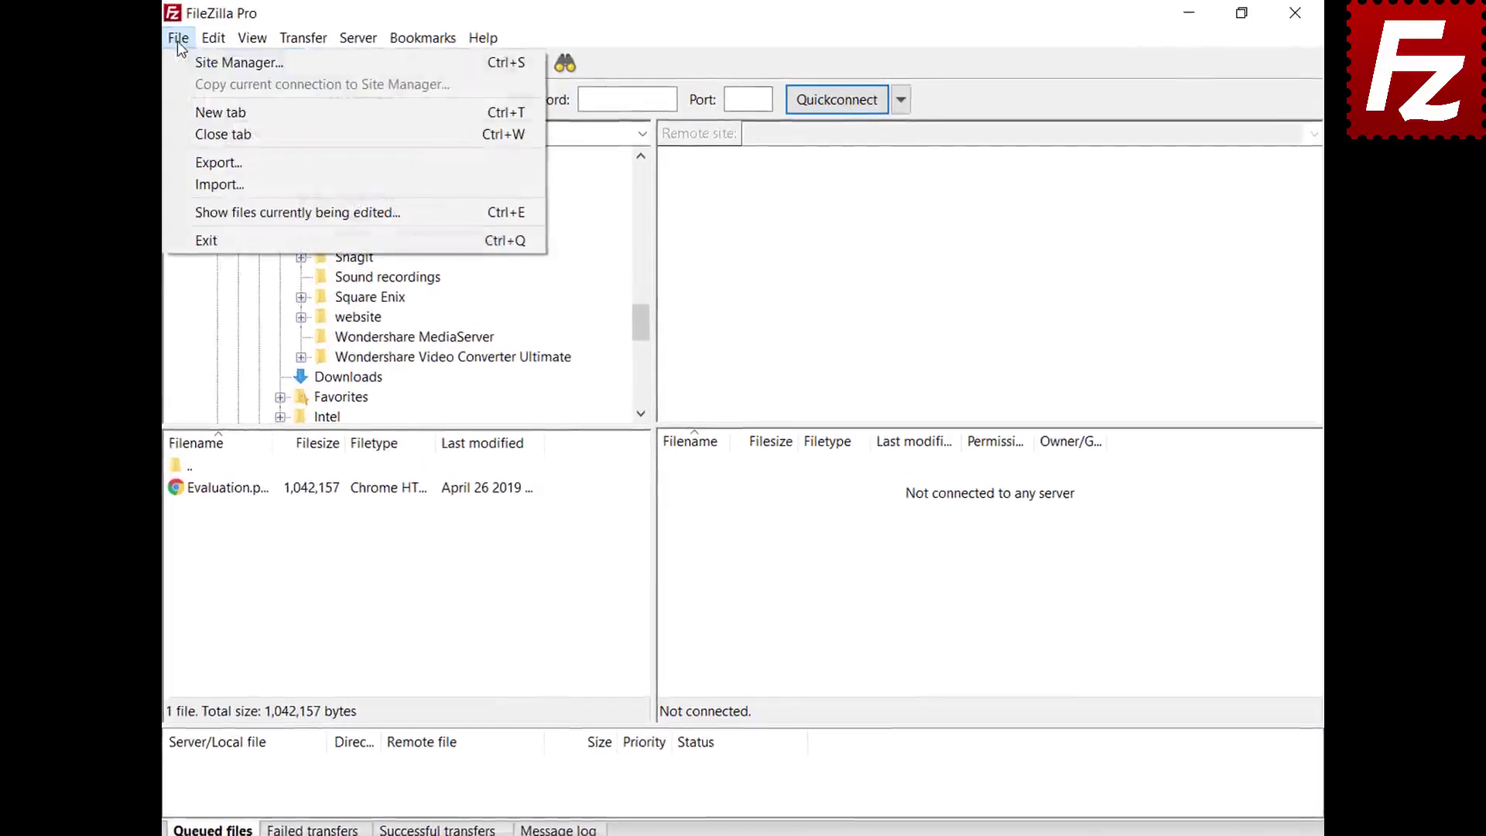
{"action": "left_click", "coordinate": [180, 64]}
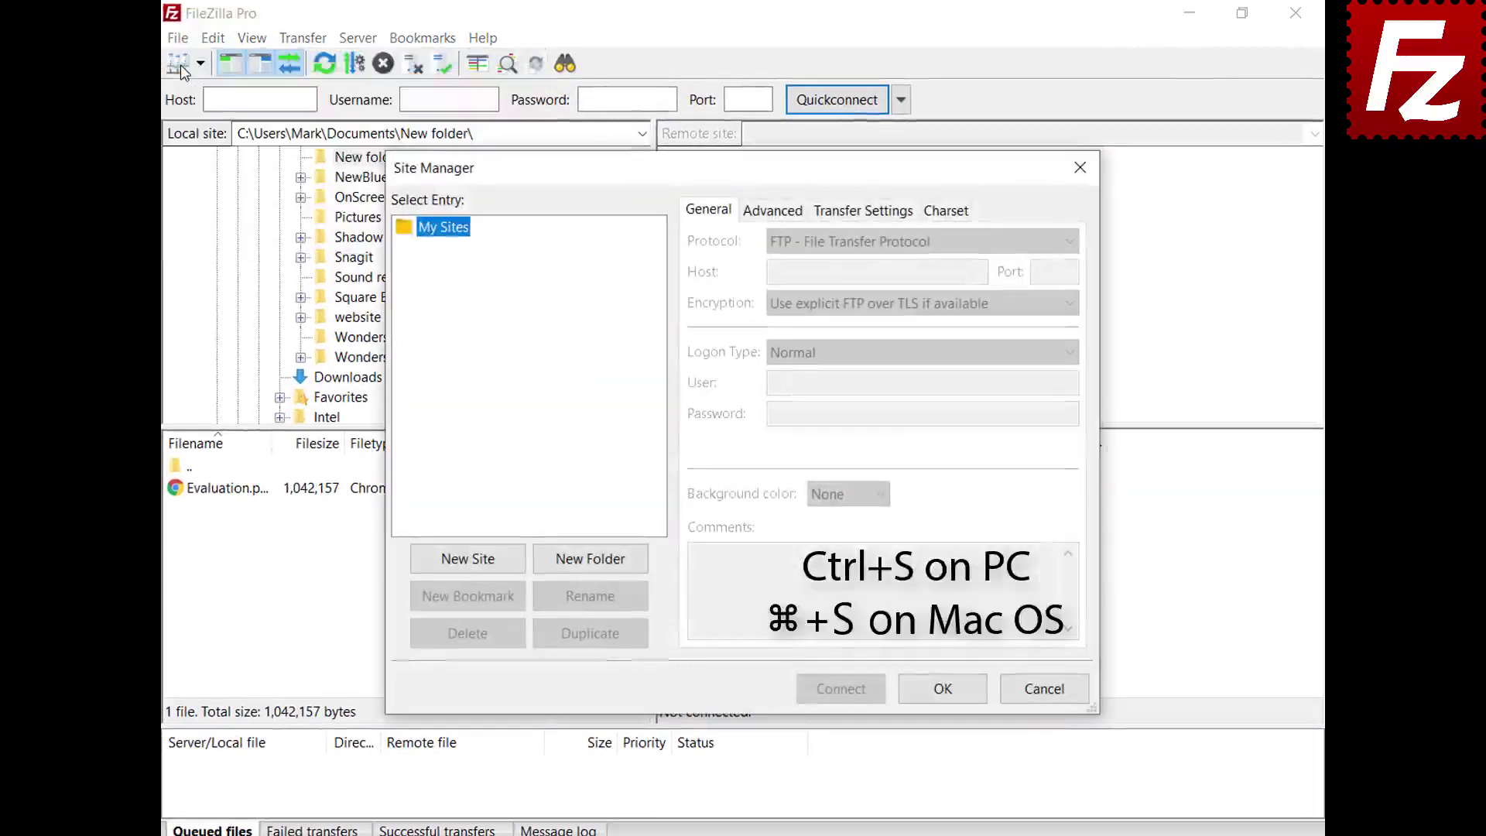
{"action": "left_click", "coordinate": [471, 561]}
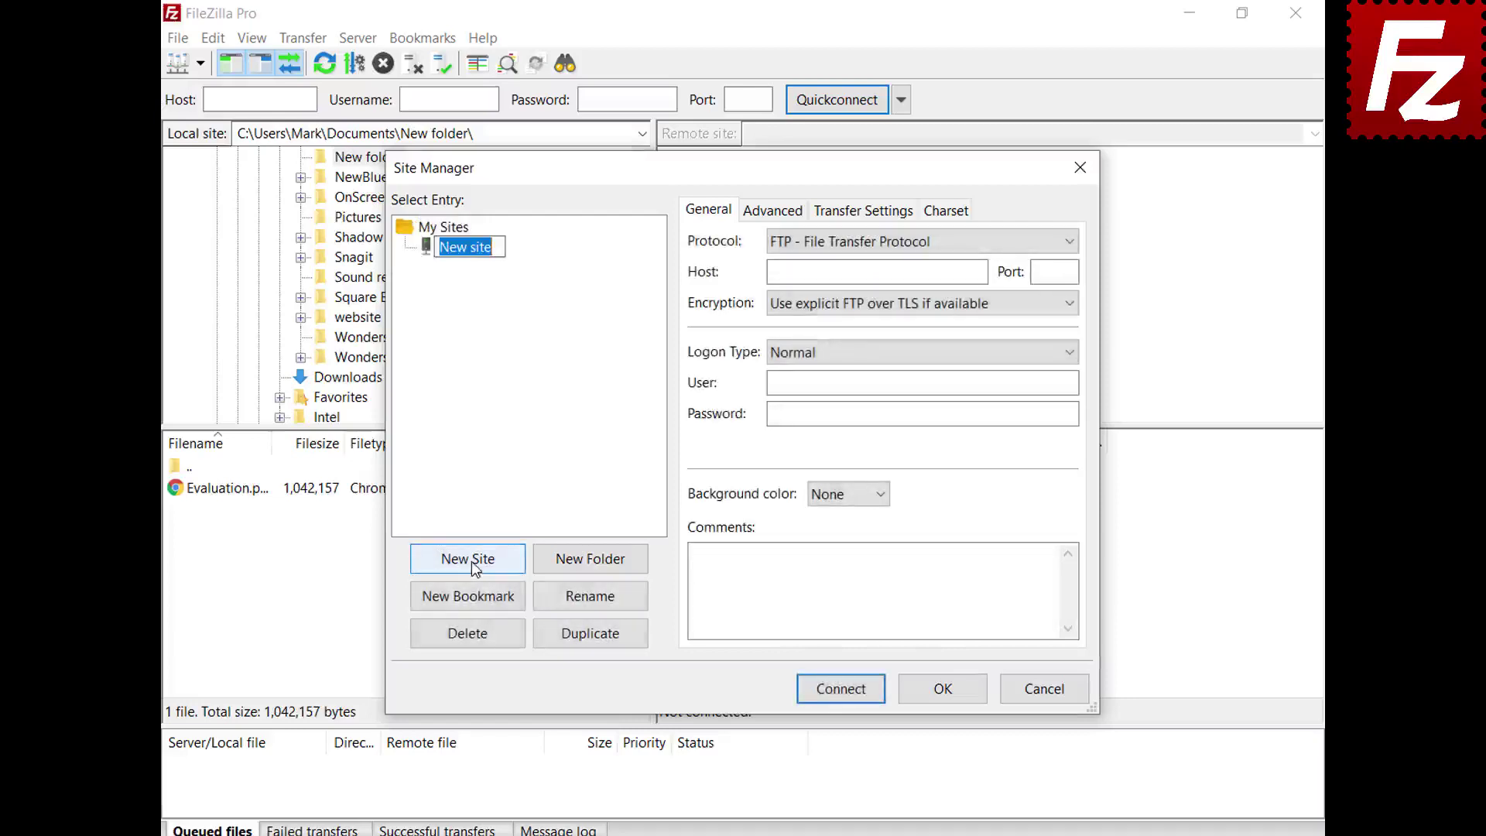
{"action": "type", "text": "My Server"}
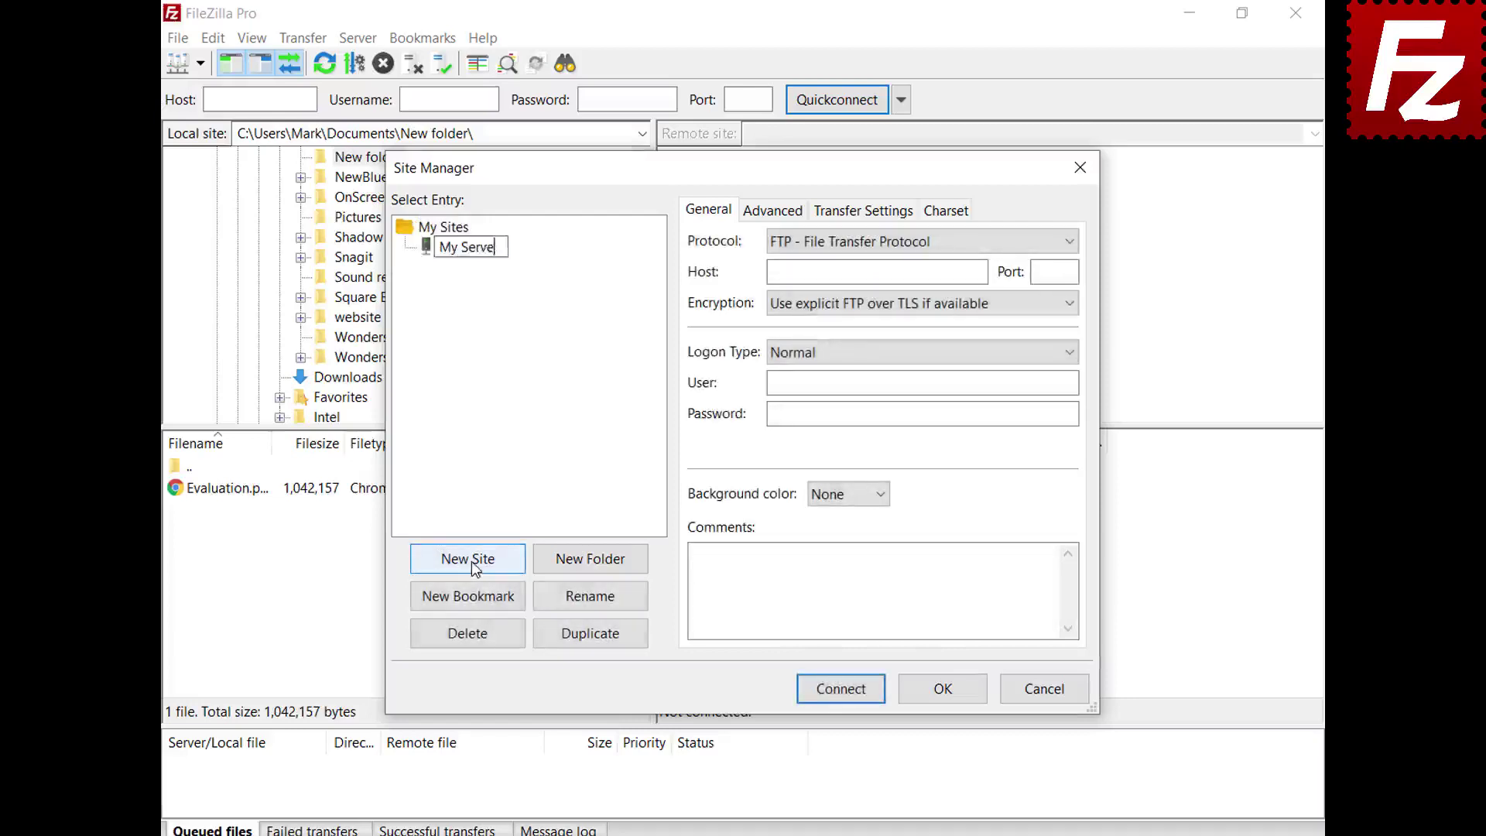
Give it host 40.121.111.78, port 21, the FTP username and password, and Green background
{"action": "left_click", "coordinate": [979, 273]}
{"action": "type", "text": "40.121.111.78"}
{"action": "key", "text": "Tab"}
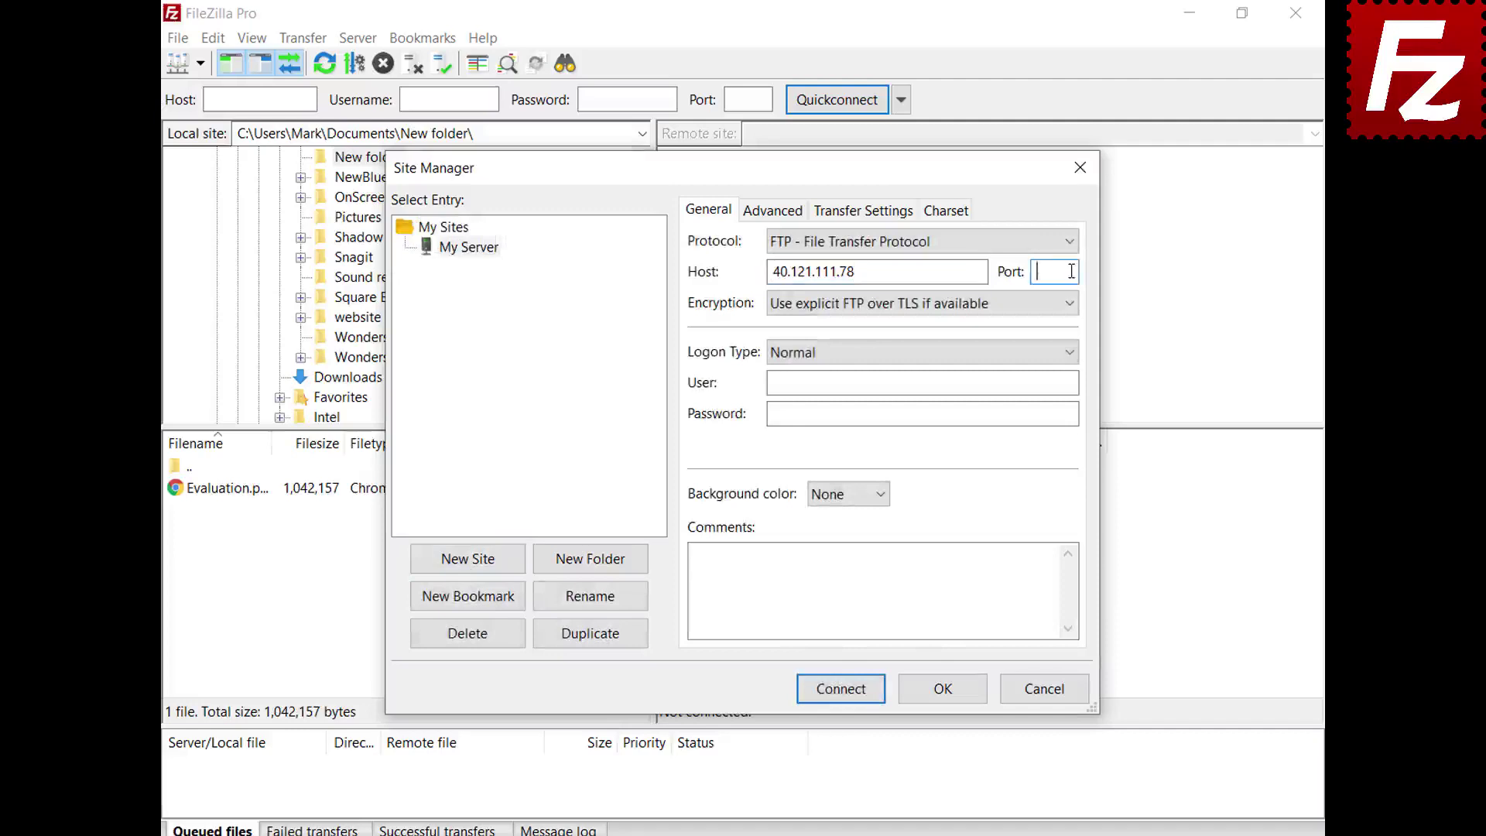
{"action": "type", "text": "21"}
{"action": "left_click", "coordinate": [1072, 383]}
{"action": "type", "text": "filezillaprotutorial"}
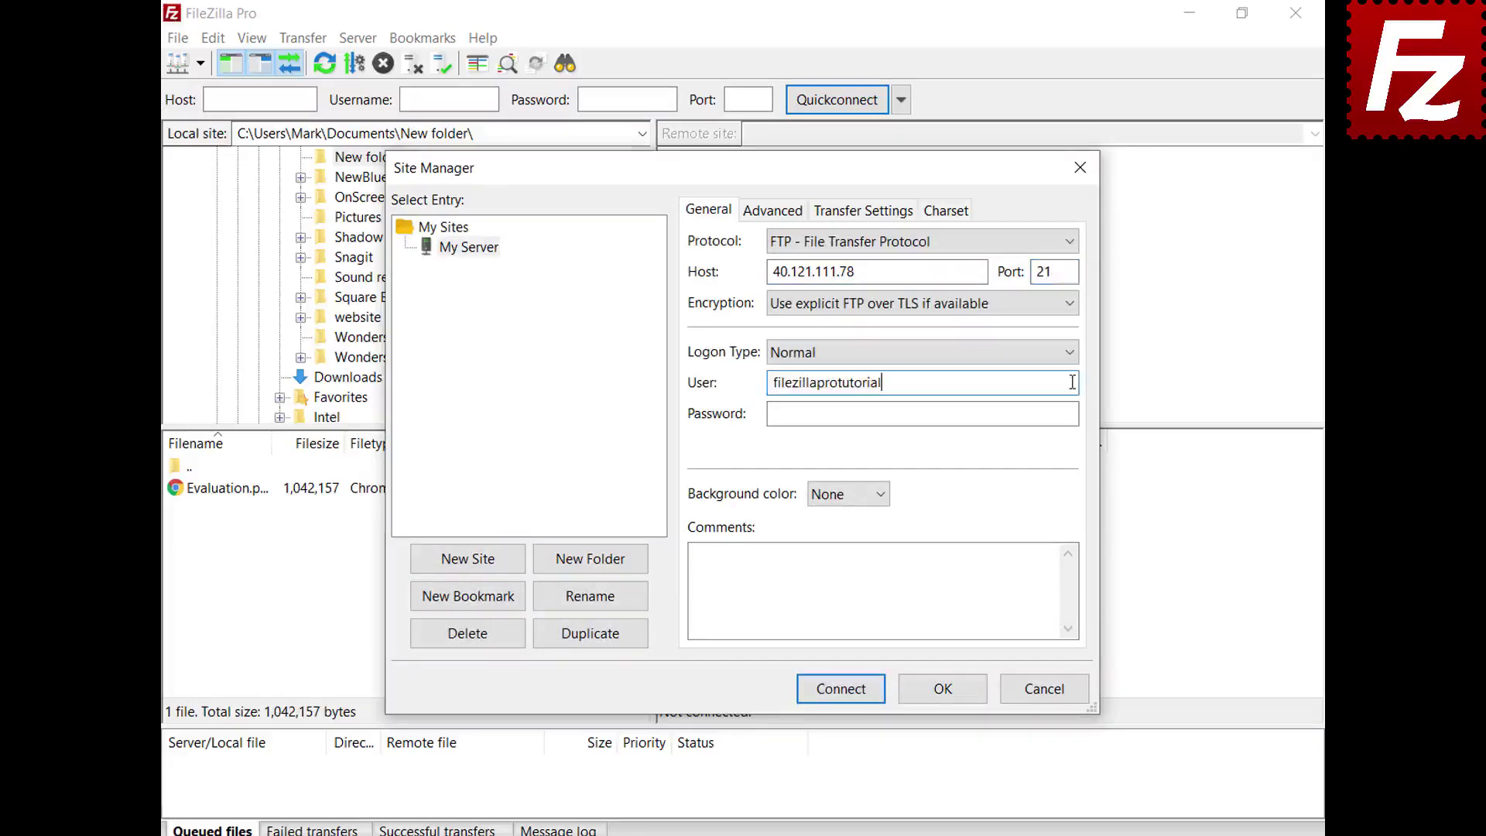
{"action": "left_click", "coordinate": [1073, 414]}
{"action": "key", "text": "ctrl+v"}
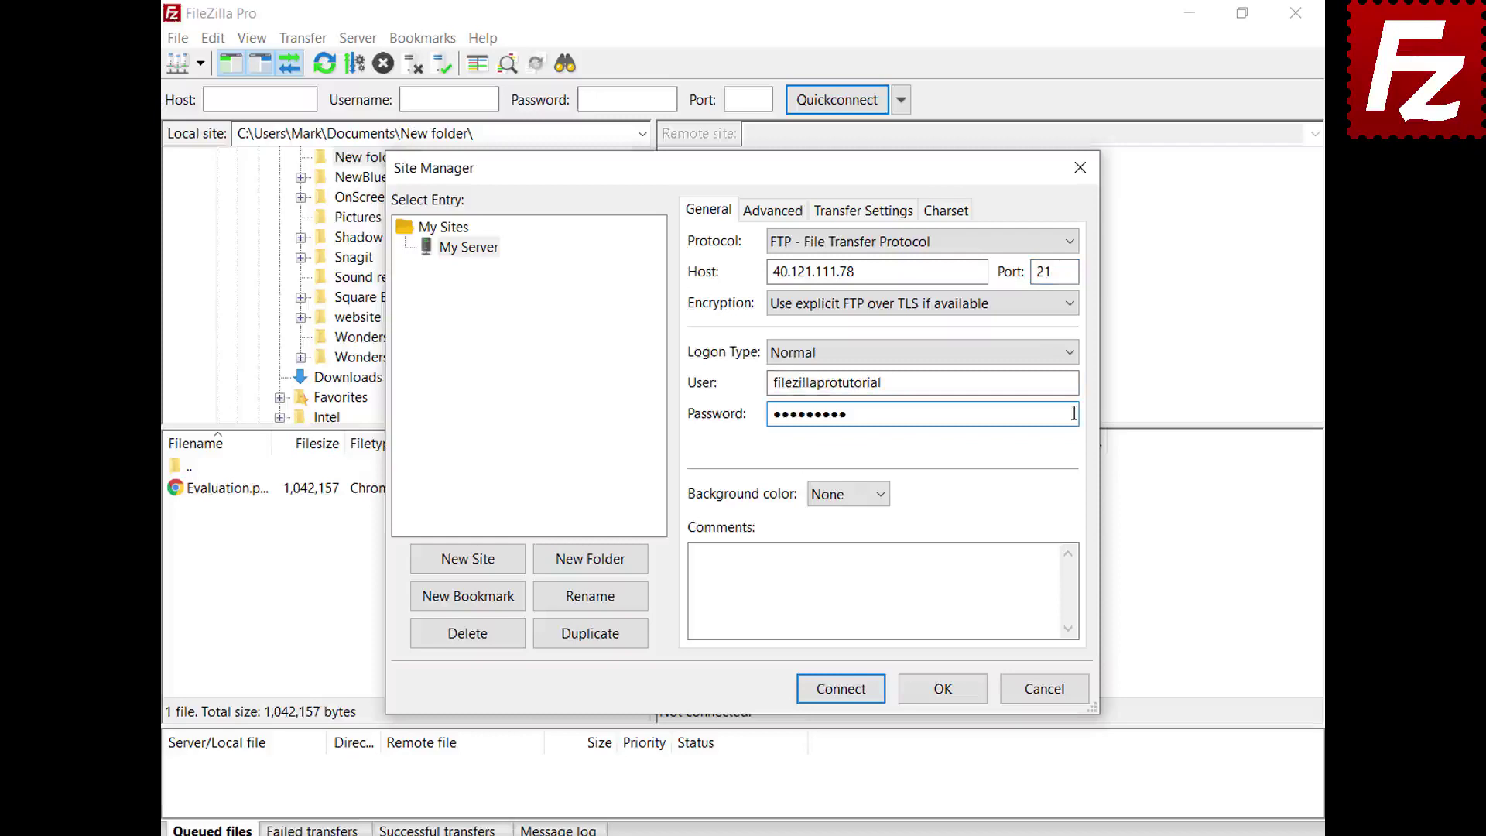
{"action": "left_click", "coordinate": [881, 497]}
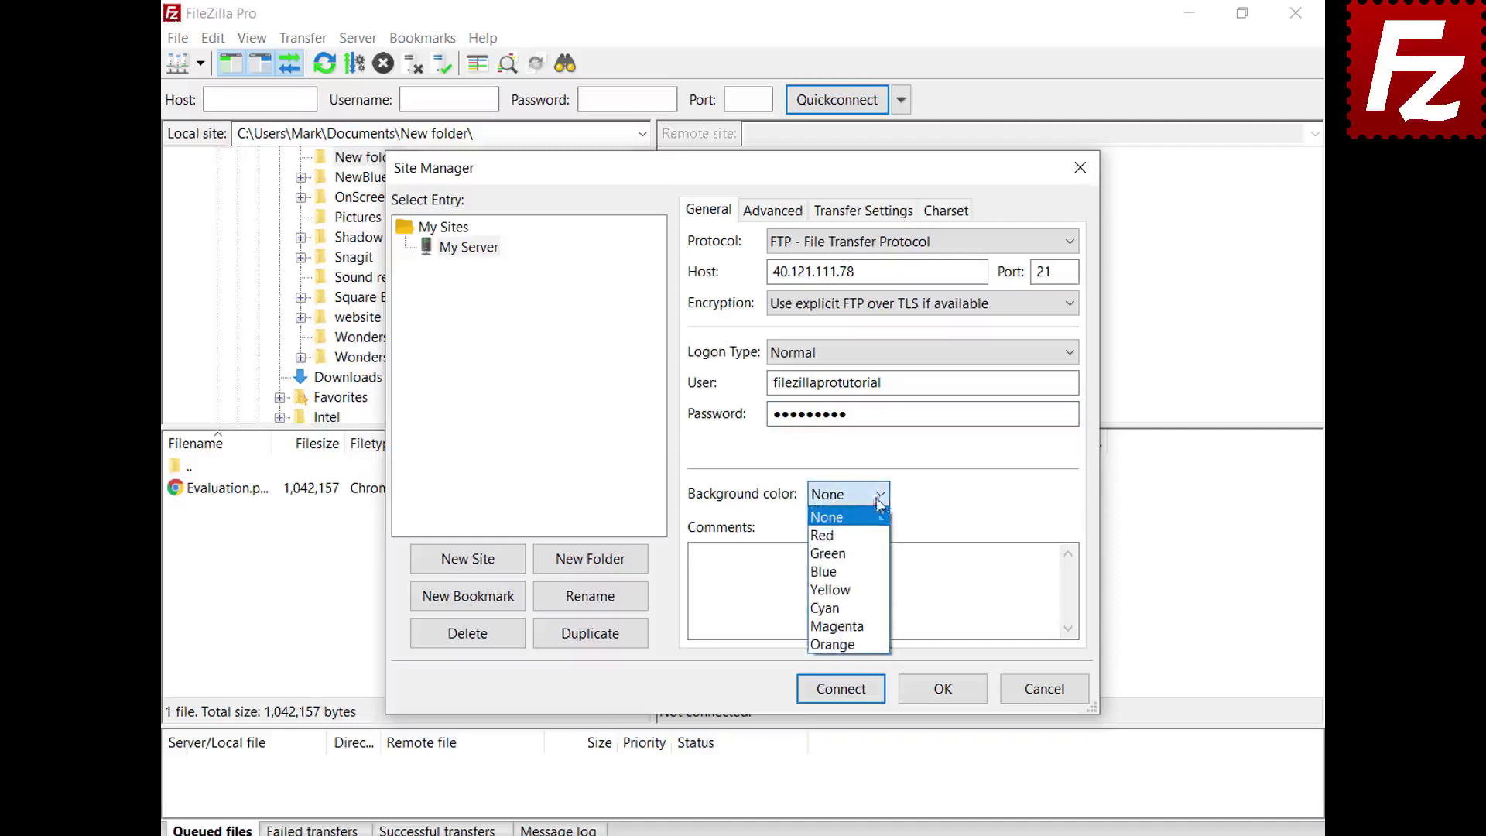
{"action": "left_click", "coordinate": [876, 554]}
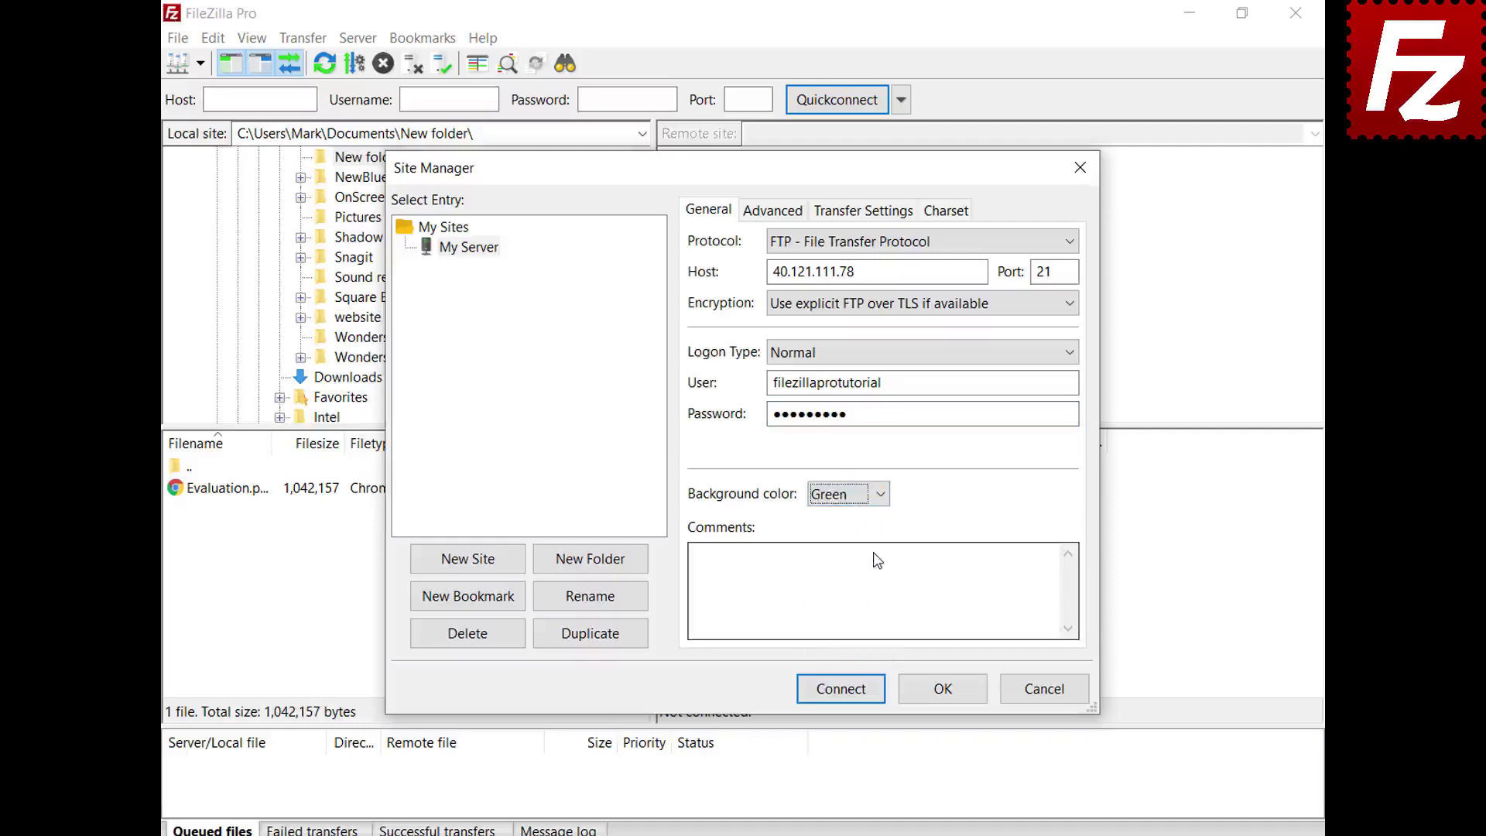
Show My Server's Advanced settings, keeping server type Default (Autodetect)
{"action": "left_click", "coordinate": [757, 221]}
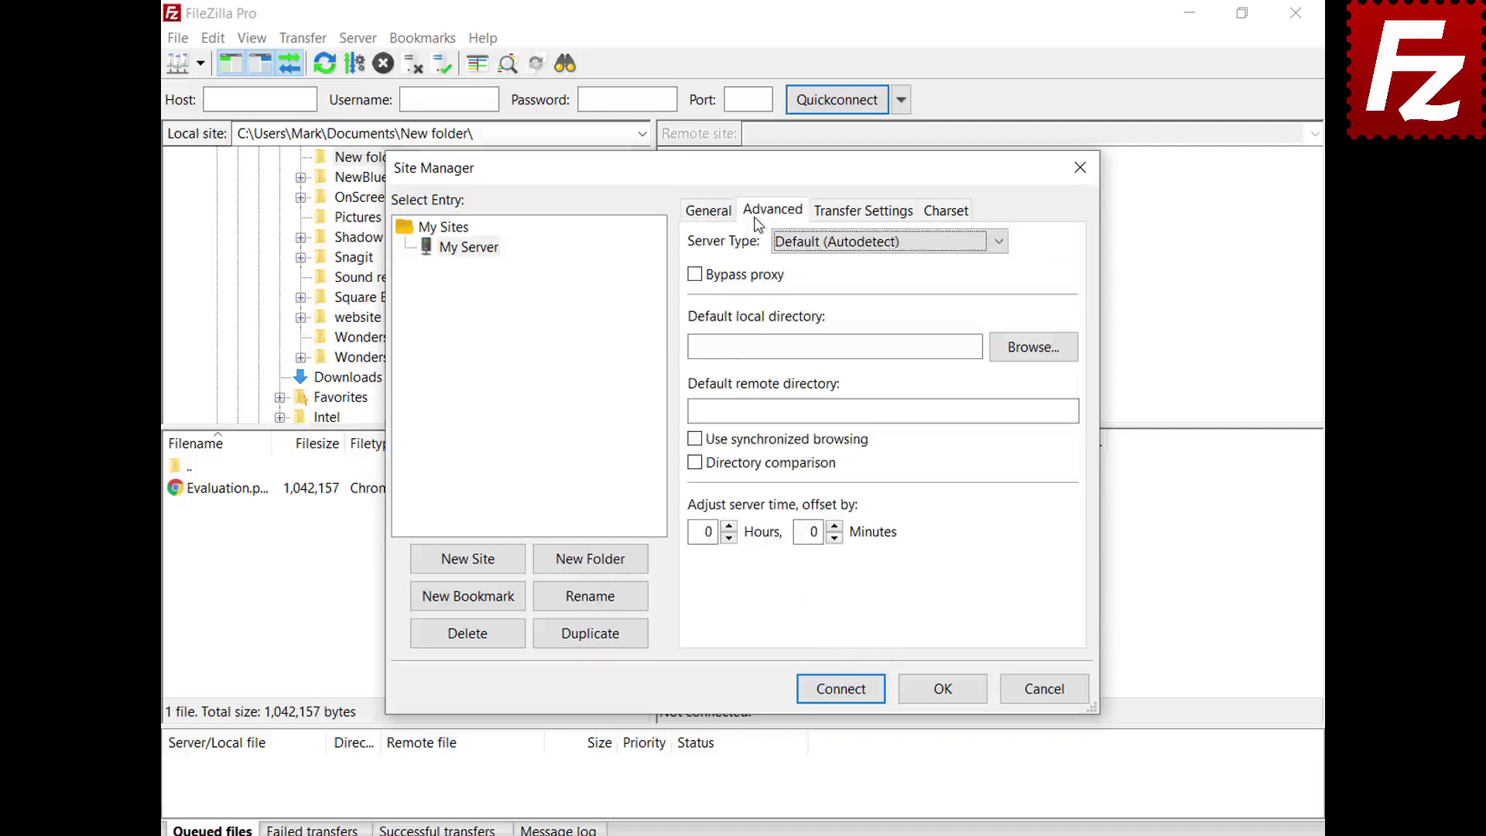
{"action": "left_click", "coordinate": [997, 246]}
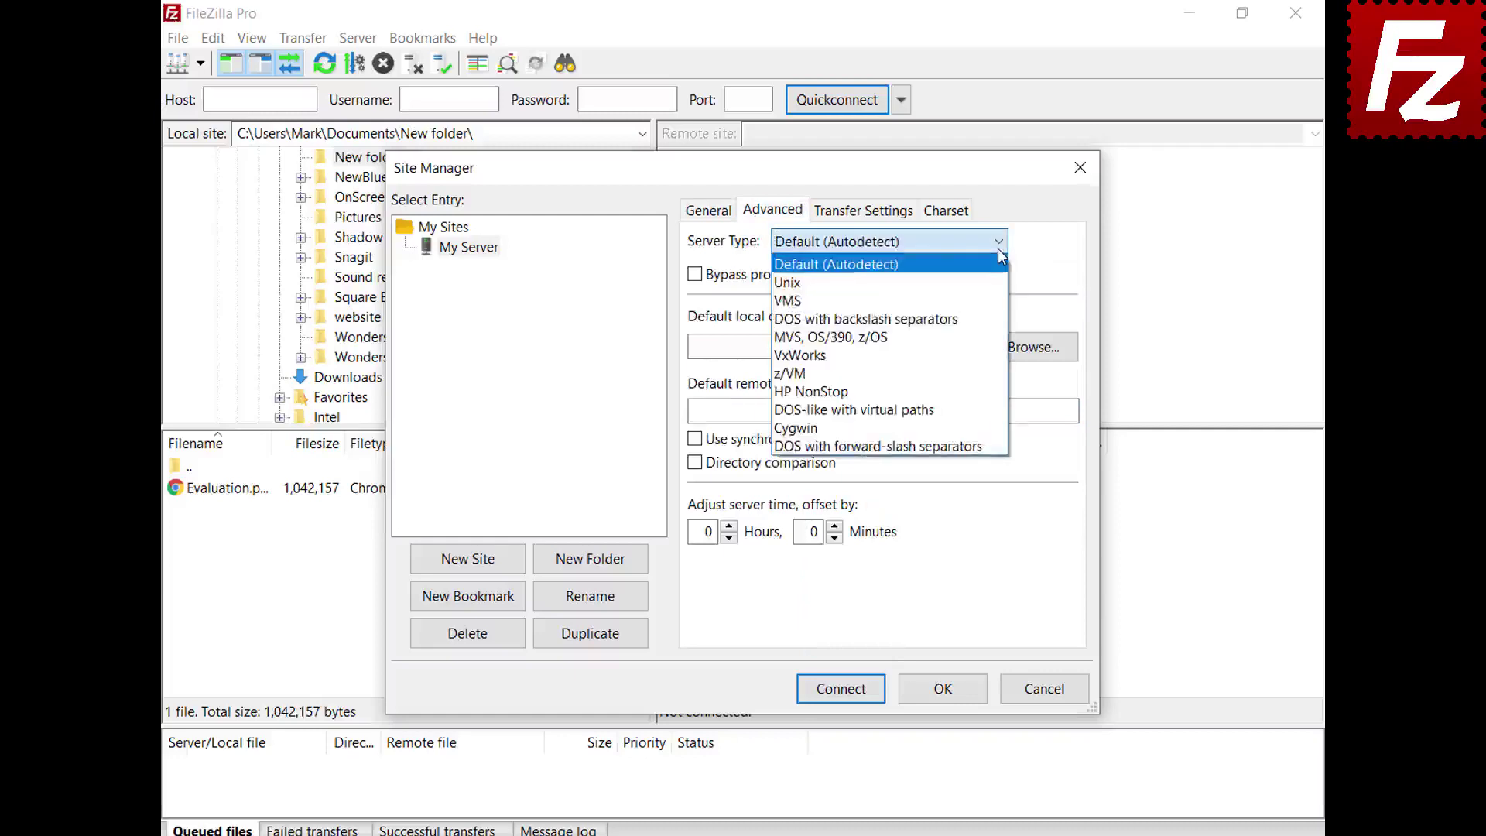
{"action": "left_click", "coordinate": [998, 248]}
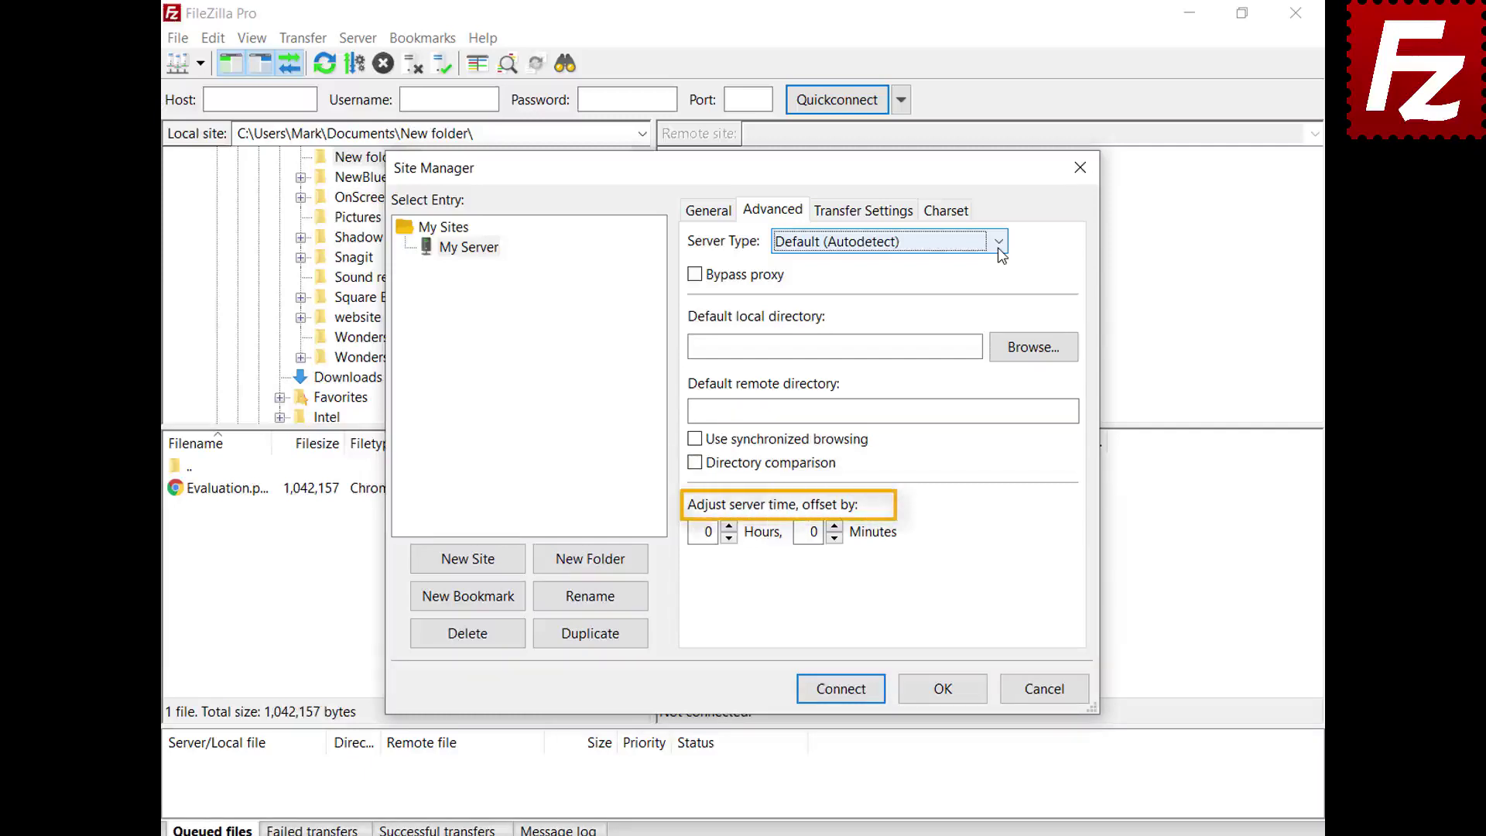
Review the Transfer Settings page, then view the Charset page with filename encoding at Autodetect
{"action": "left_click", "coordinate": [865, 215]}
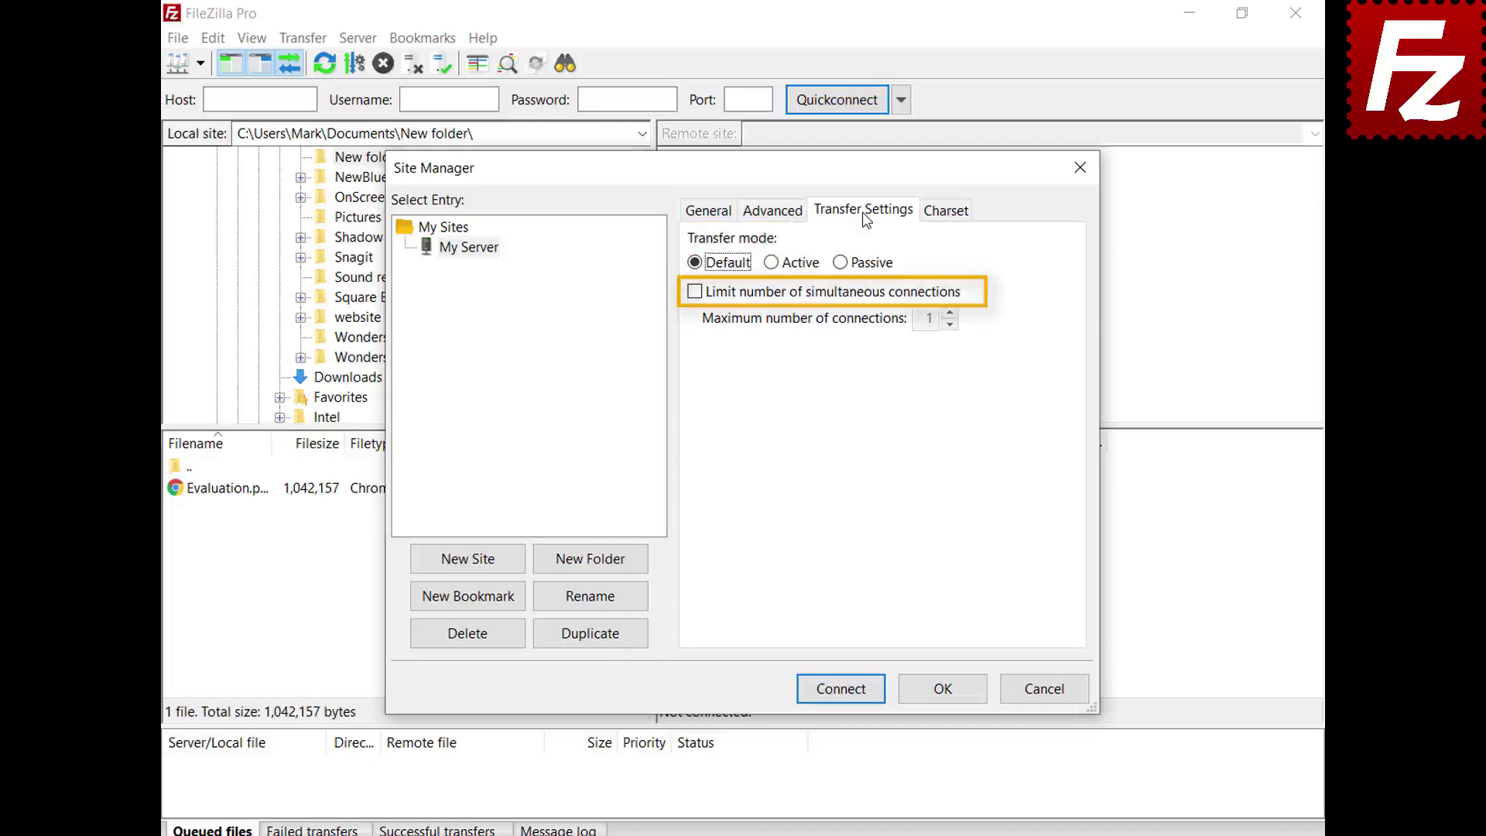
{"action": "left_click", "coordinate": [945, 216]}
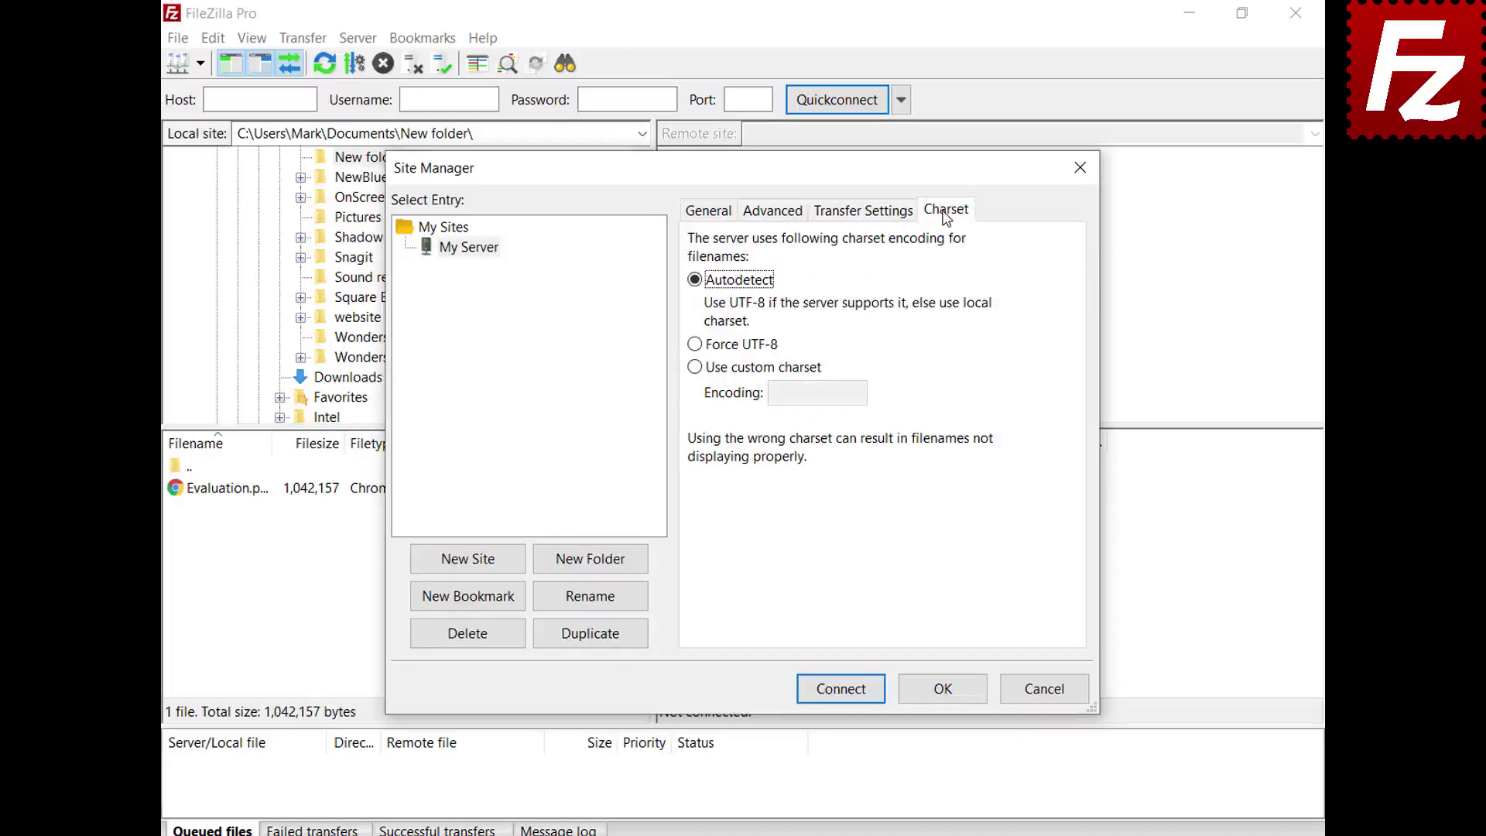
Save My Server, connect to it from the saved-sites list, and reopen Site Manager with Ctrl+S
{"action": "left_click", "coordinate": [943, 689]}
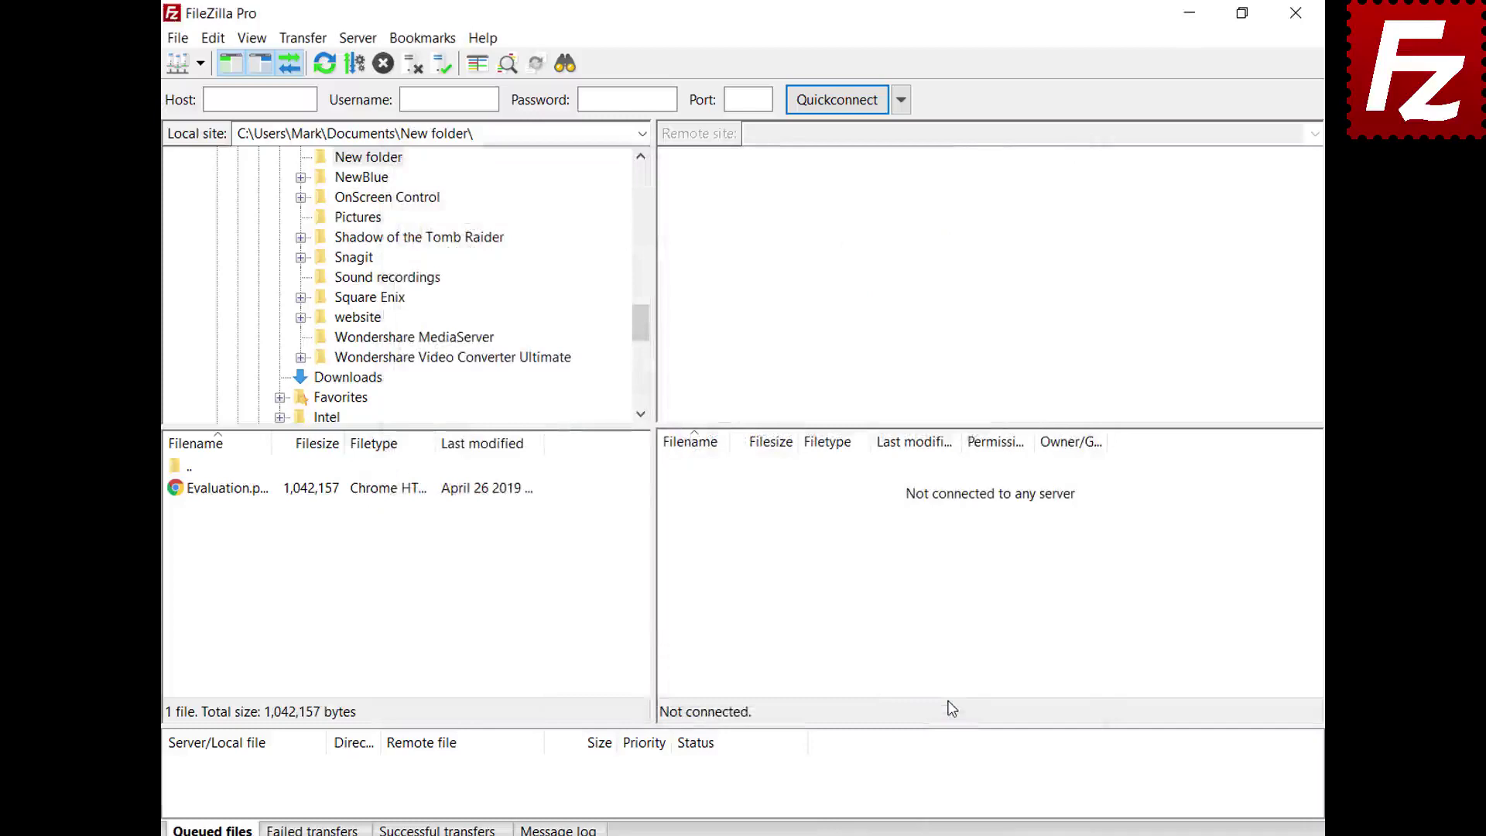
{"action": "left_click", "coordinate": [200, 64]}
{"action": "left_click", "coordinate": [224, 91]}
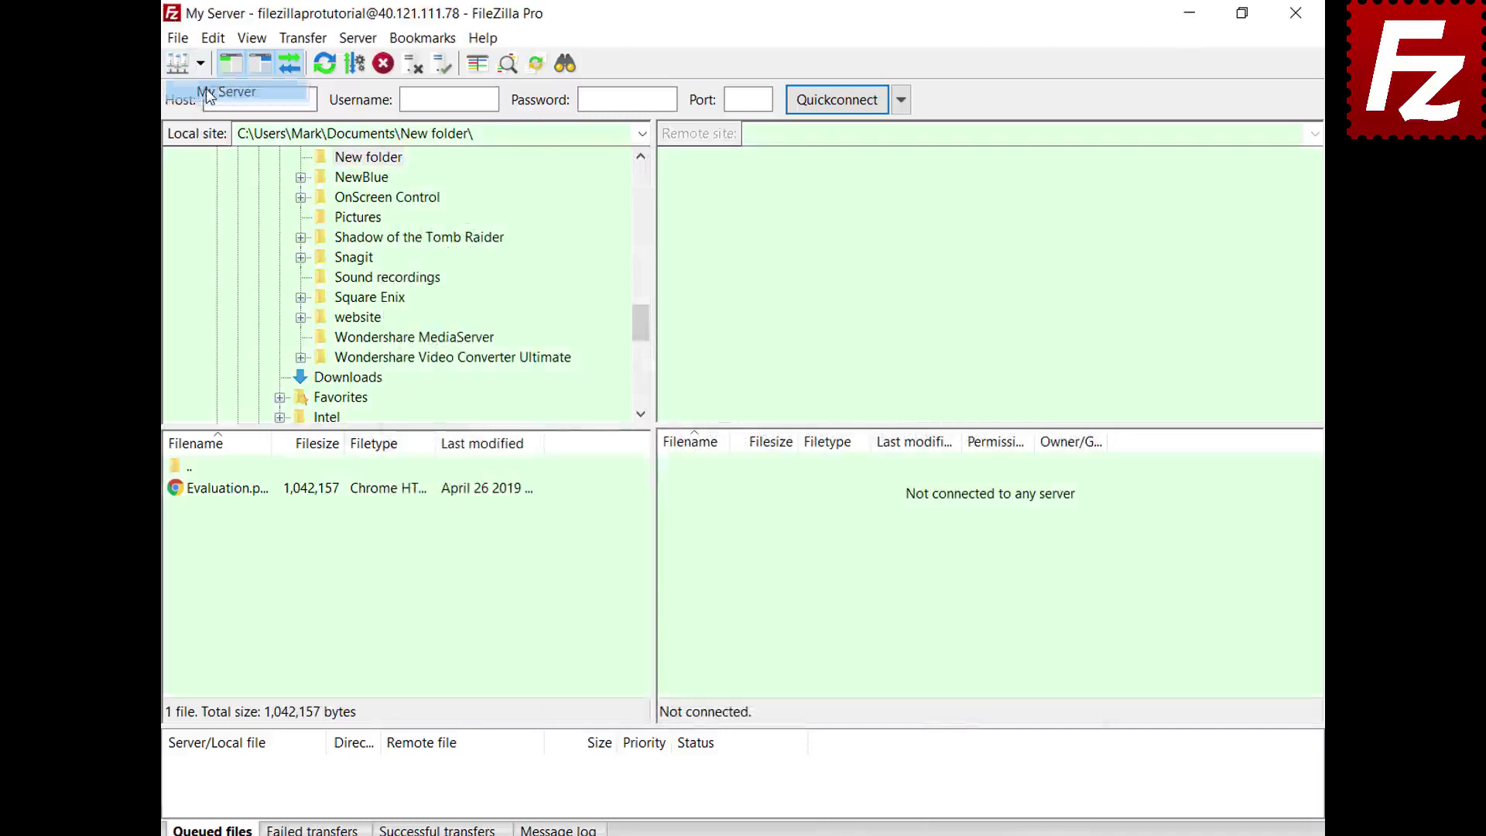
{"action": "key", "text": "ctrl+s"}
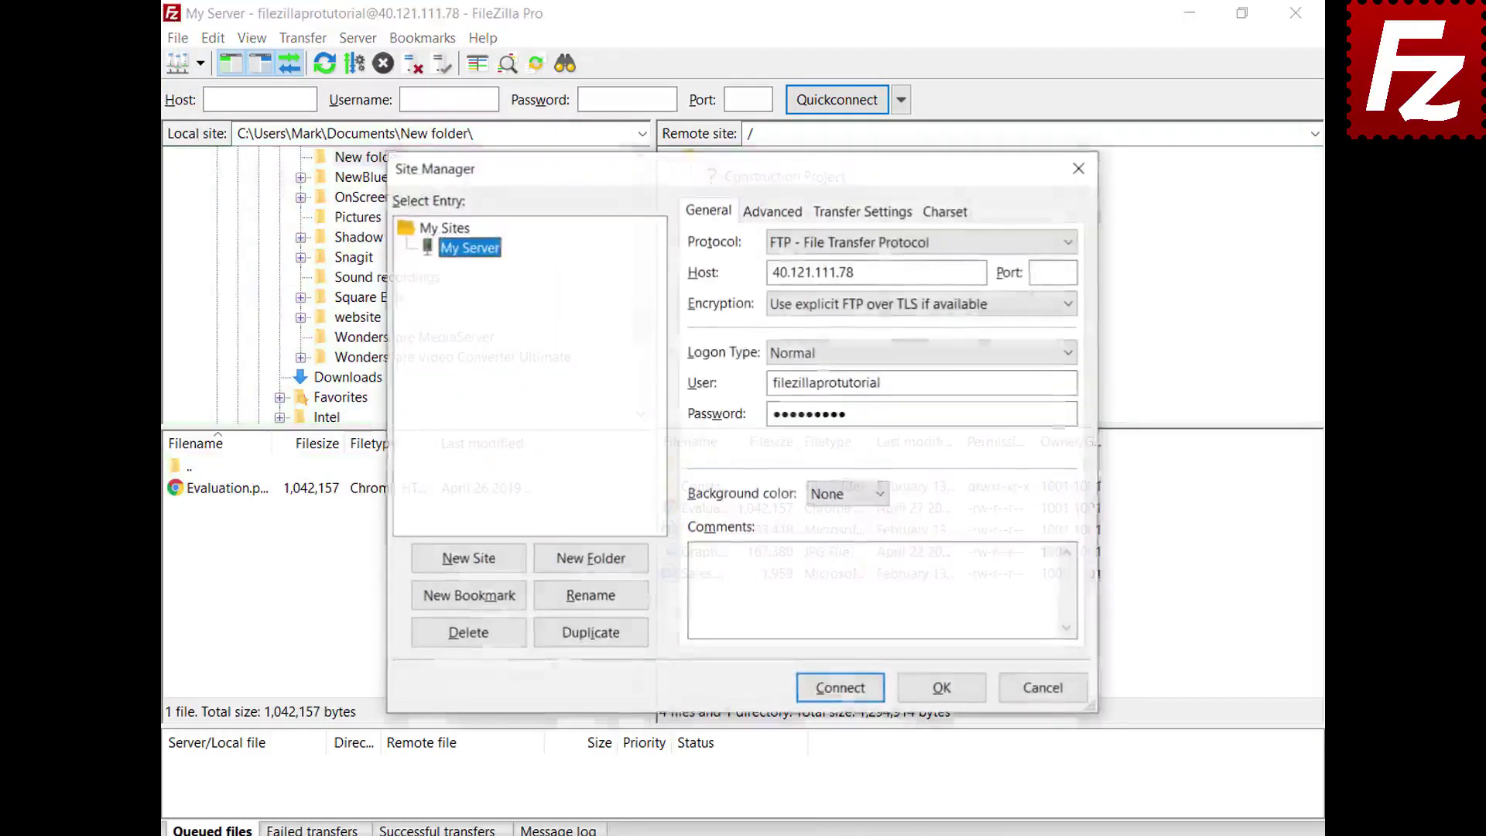
Create a folder named 'Sites', move My Server into it, and save the changes
{"action": "left_click", "coordinate": [593, 569]}
{"action": "type", "text": "Sites"}
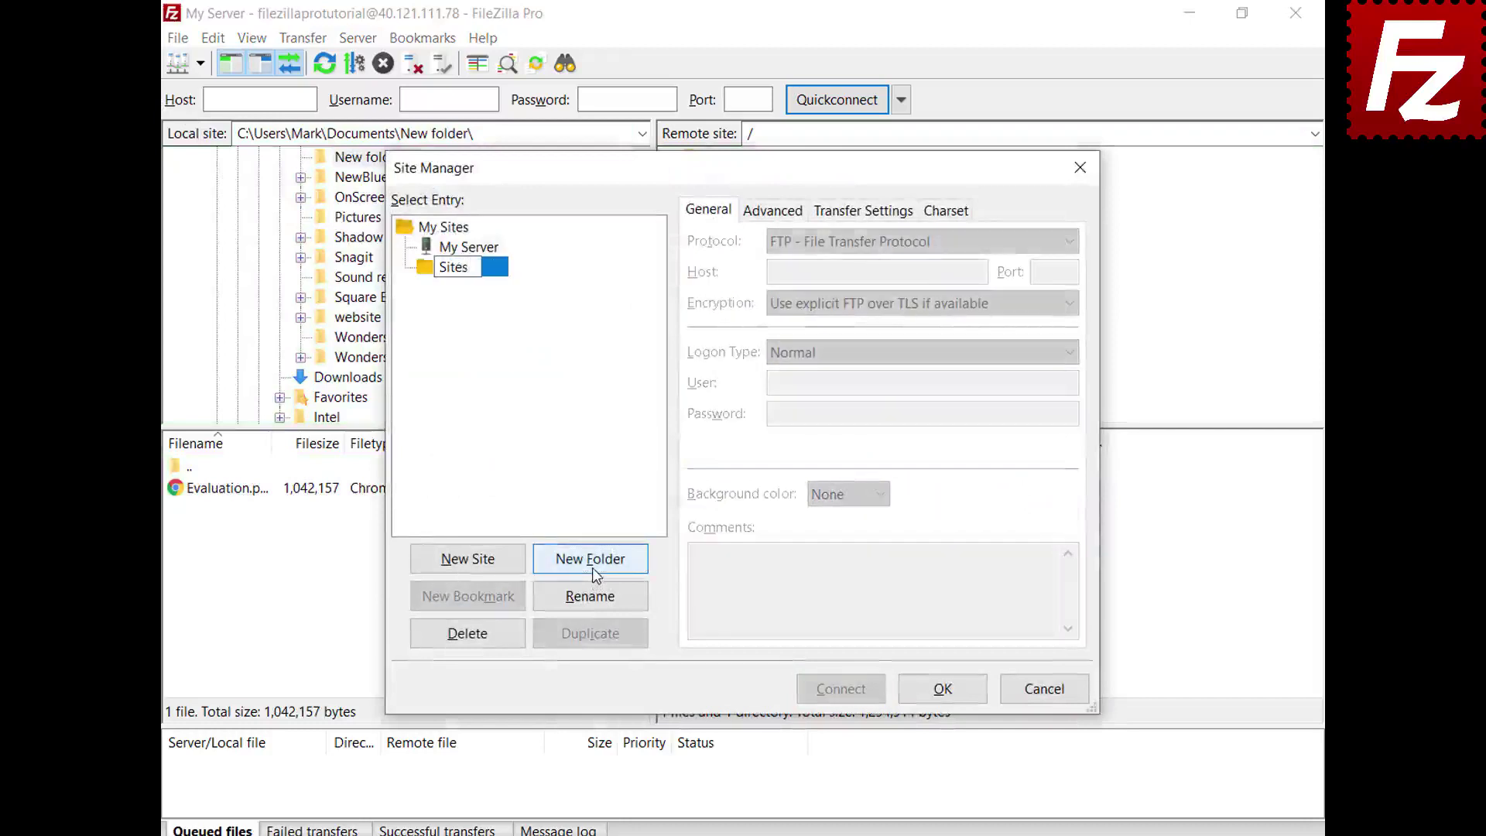
{"action": "key", "text": "Return"}
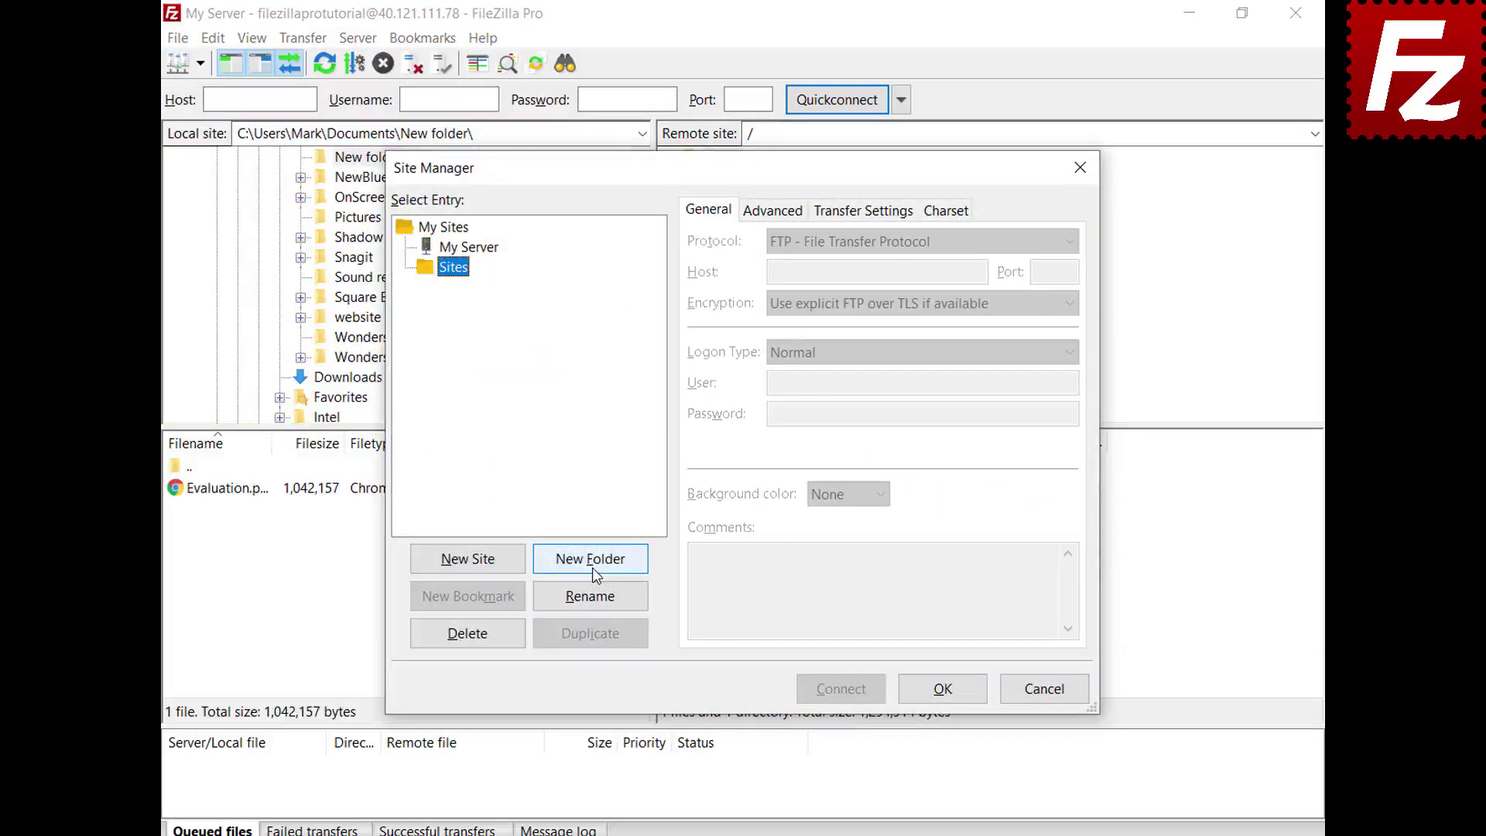
{"action": "left_click", "coordinate": [488, 251]}
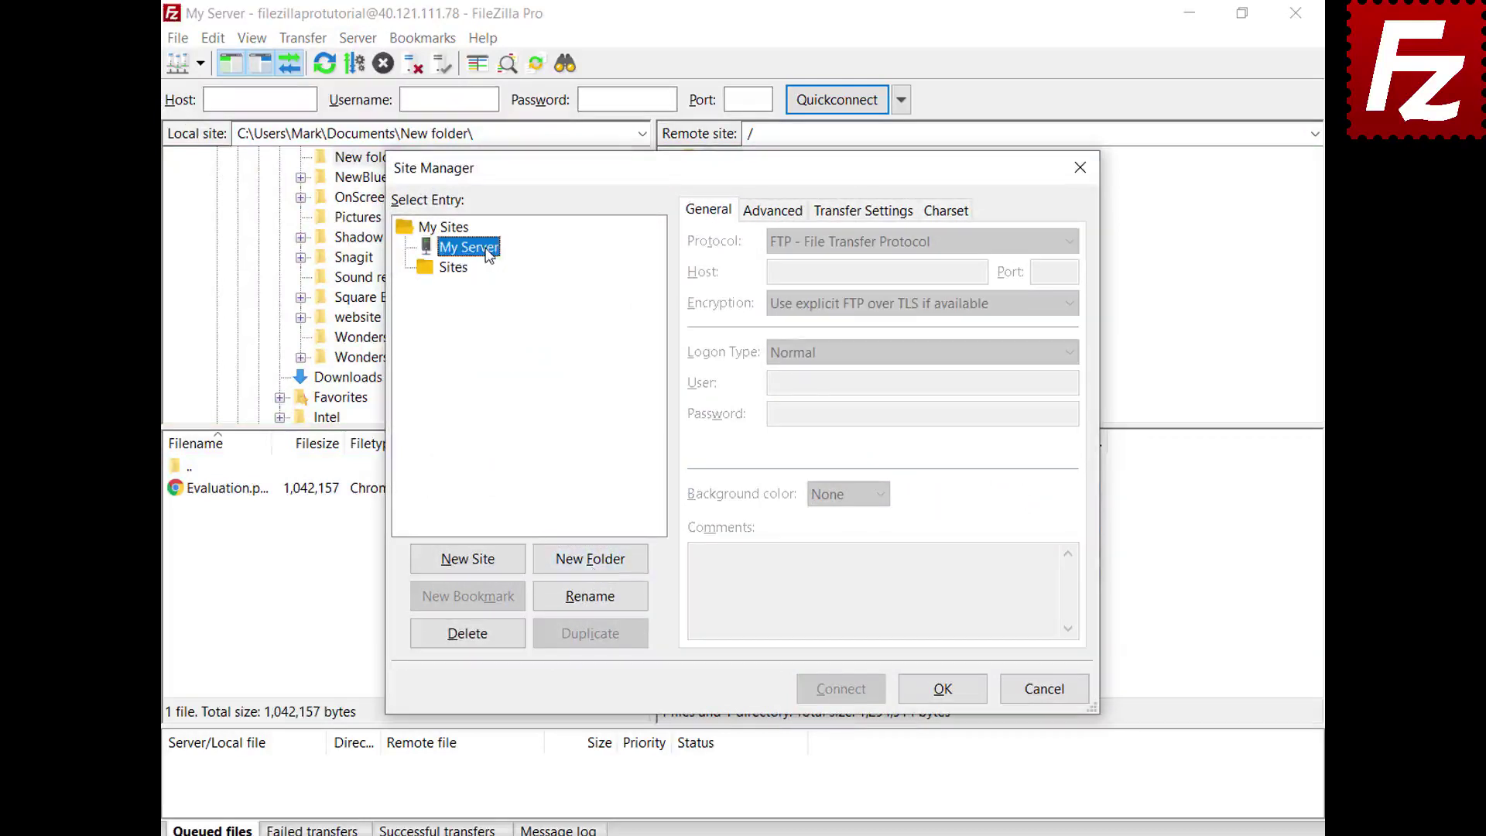
{"action": "left_click_drag", "start_coordinate": [487, 255], "coordinate": [467, 277]}
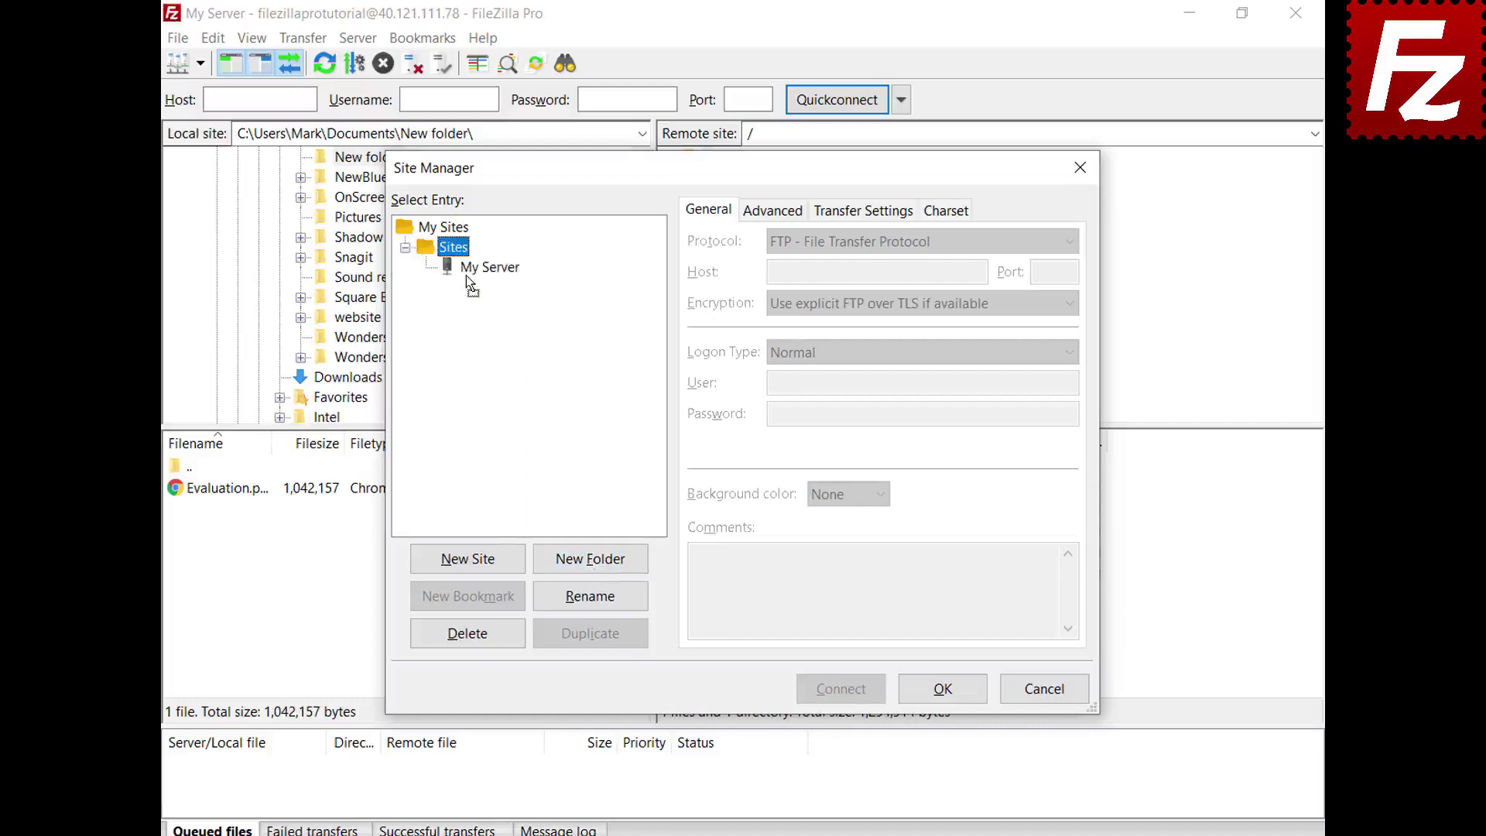
{"action": "left_click", "coordinate": [943, 689]}
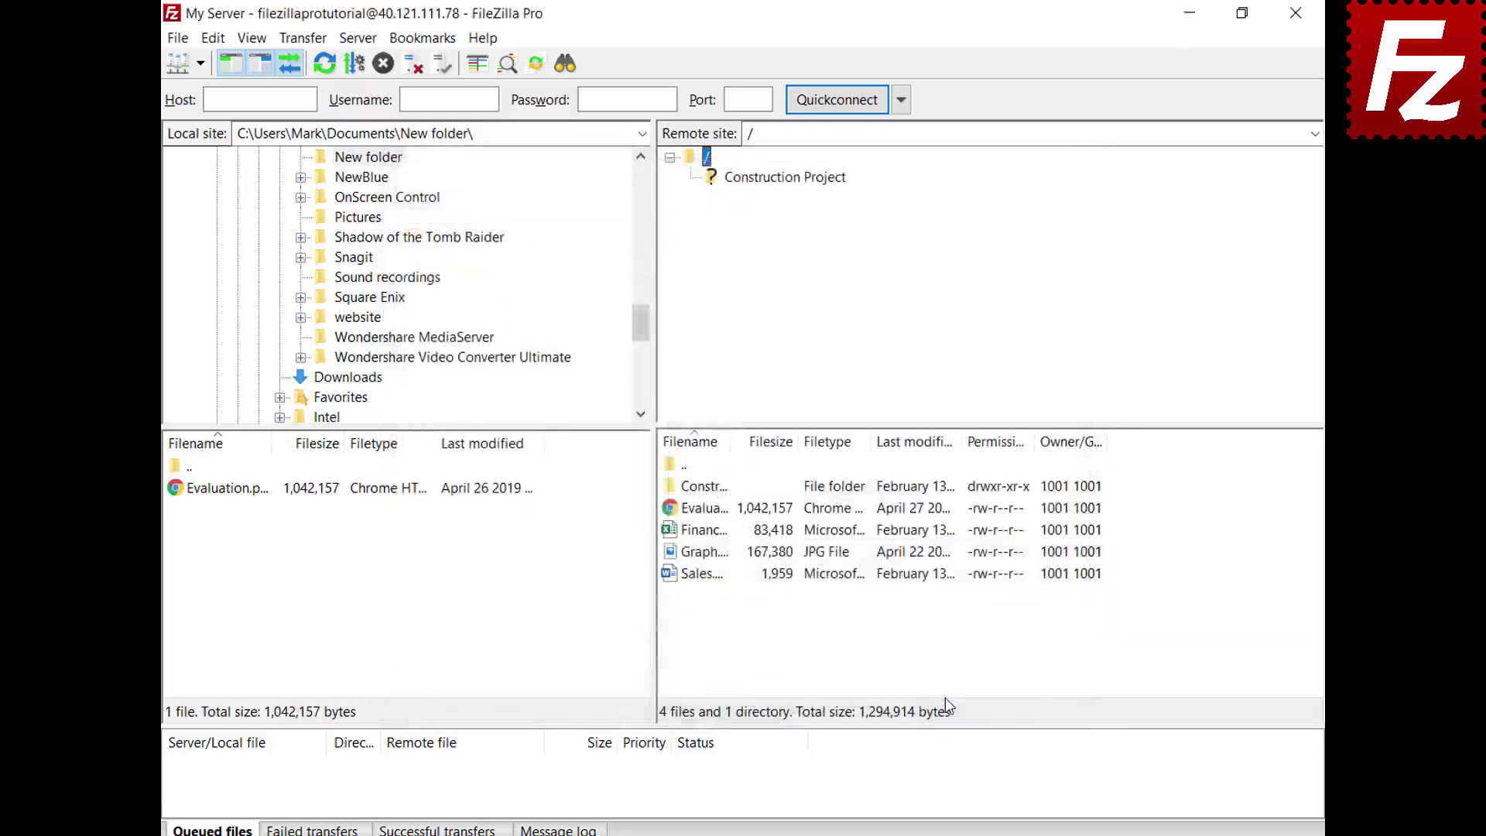
Check the saved-sites list, reopen Site Manager and select My Server to see its details
{"action": "left_click", "coordinate": [199, 64]}
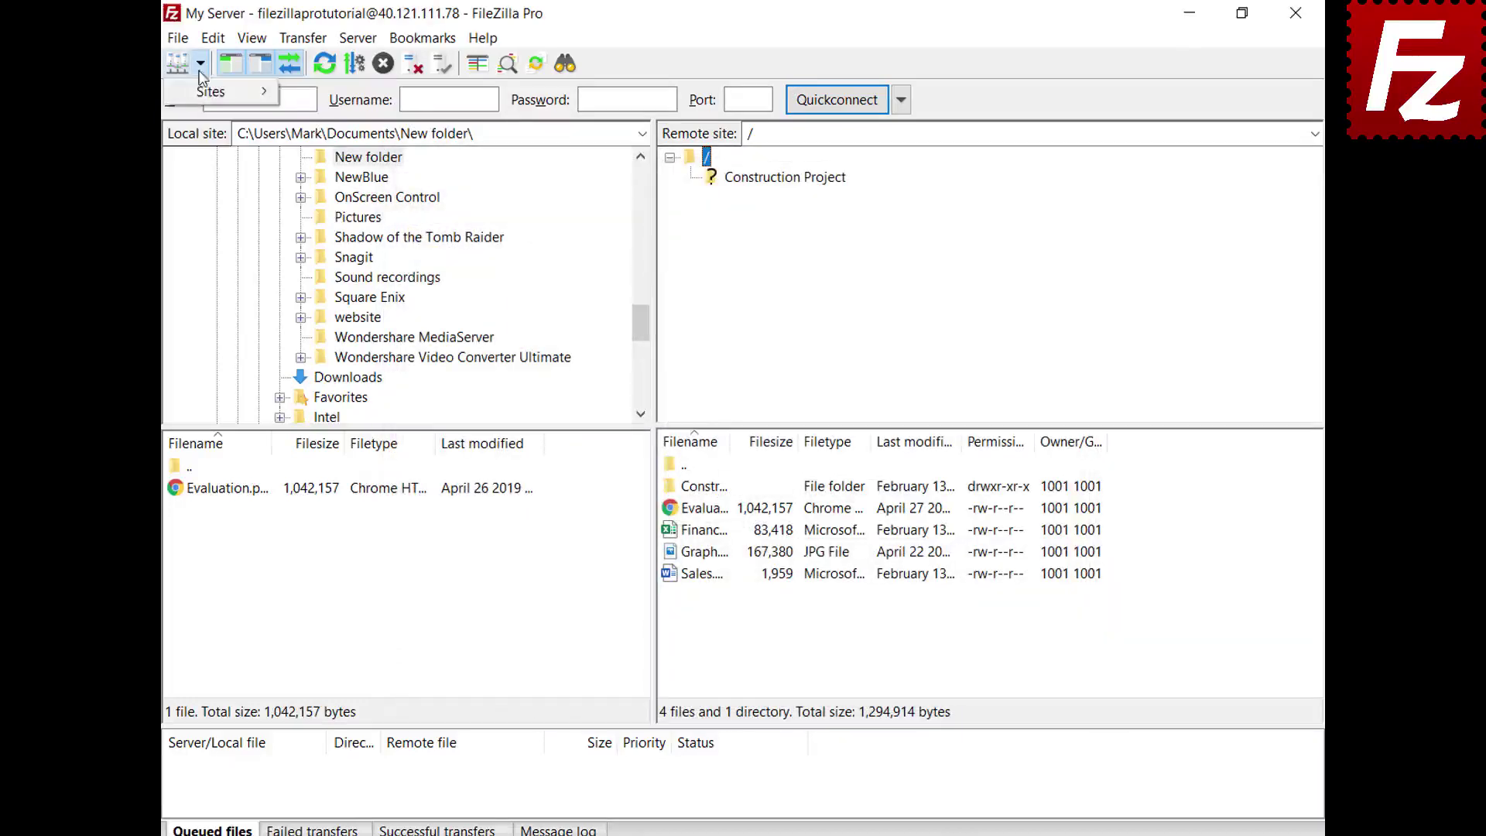
{"action": "mouse_move", "coordinate": [202, 95]}
{"action": "key", "text": "Escape"}
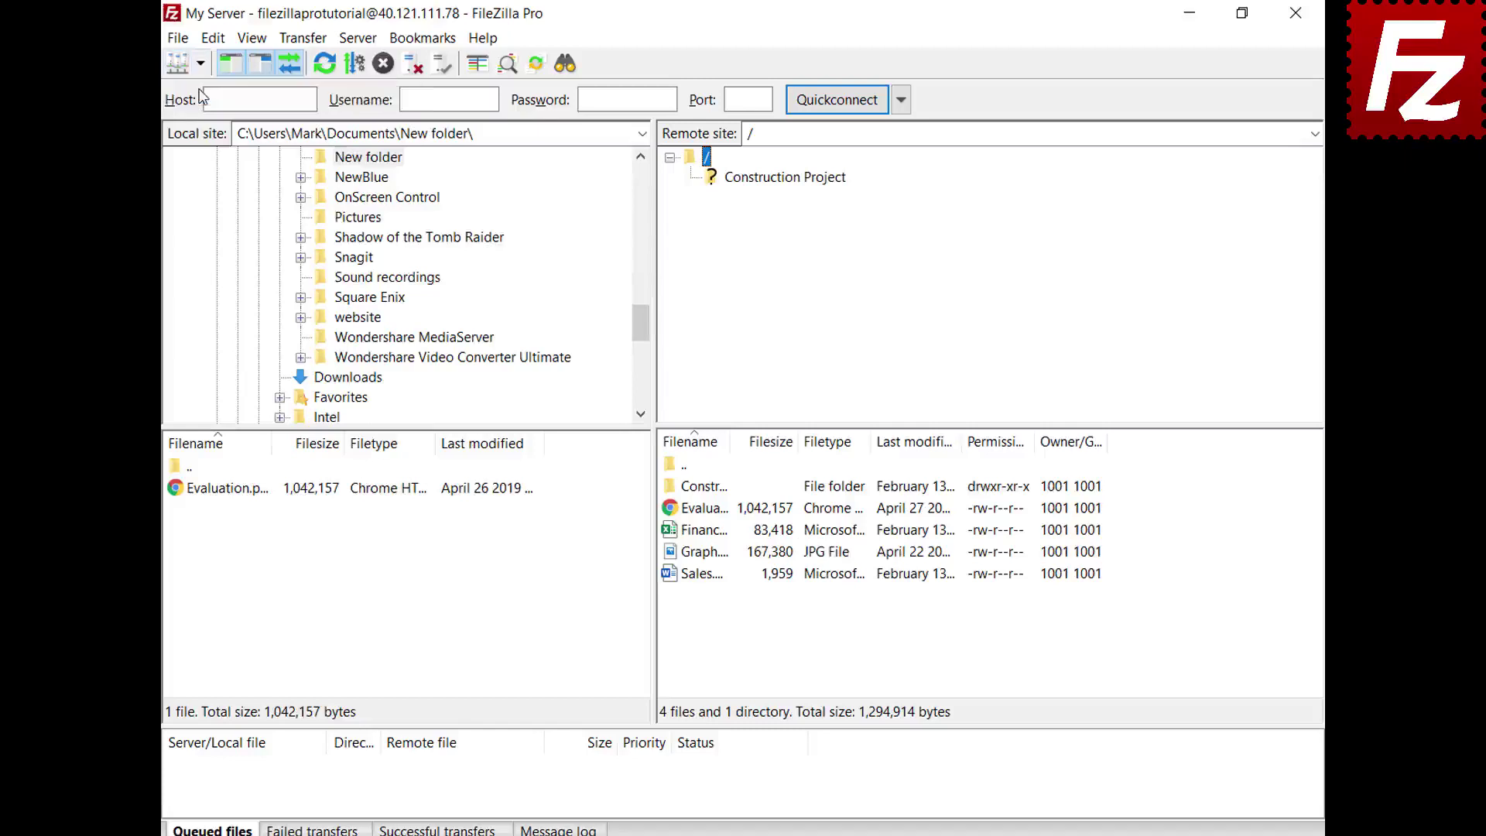
{"action": "key", "text": "ctrl+s"}
{"action": "left_click", "coordinate": [490, 267]}
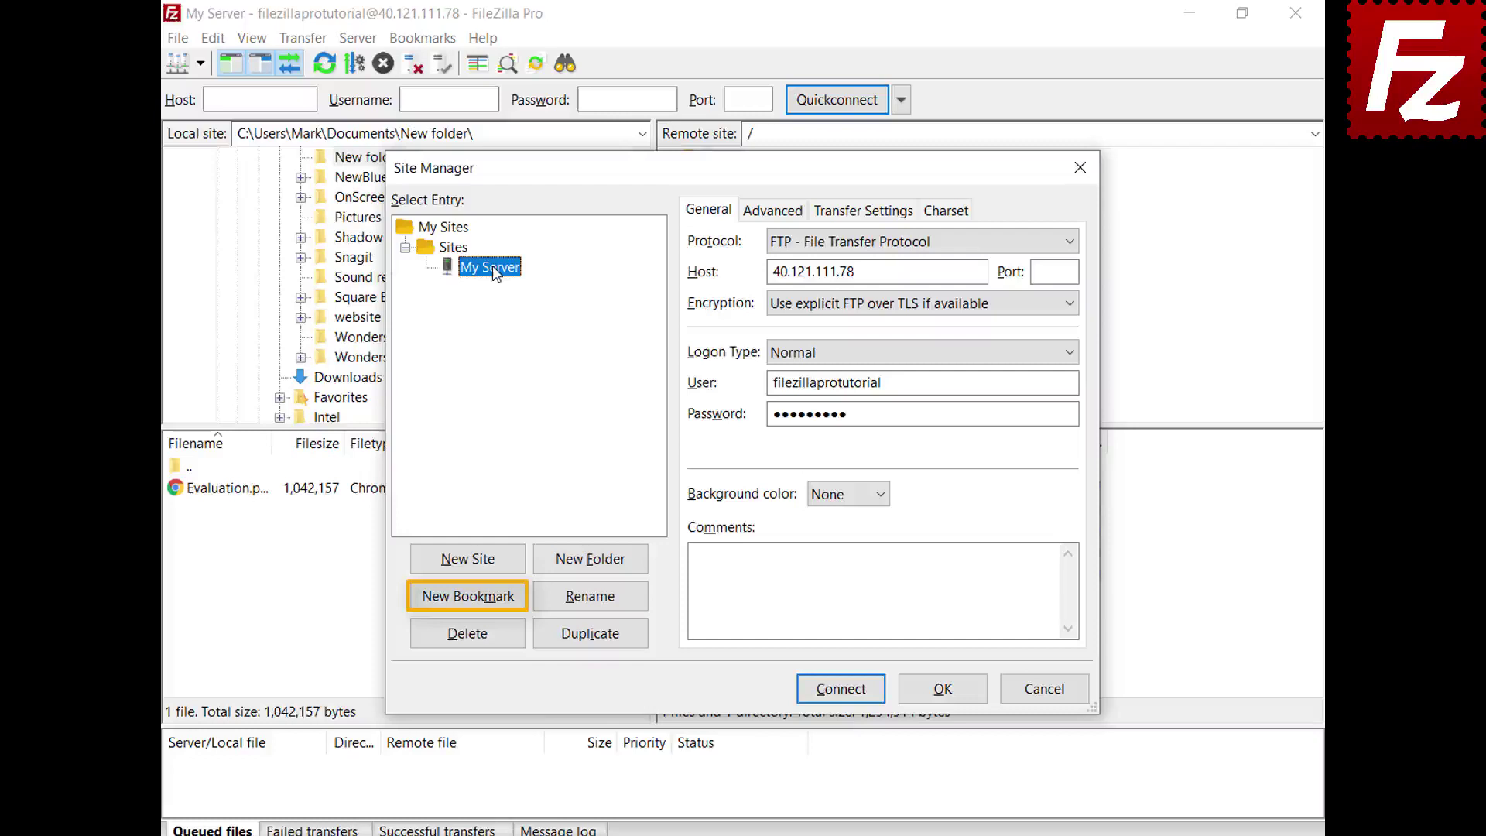
Close Site Manager with OK to return to the remote folder / listing
{"action": "left_click", "coordinate": [950, 695]}
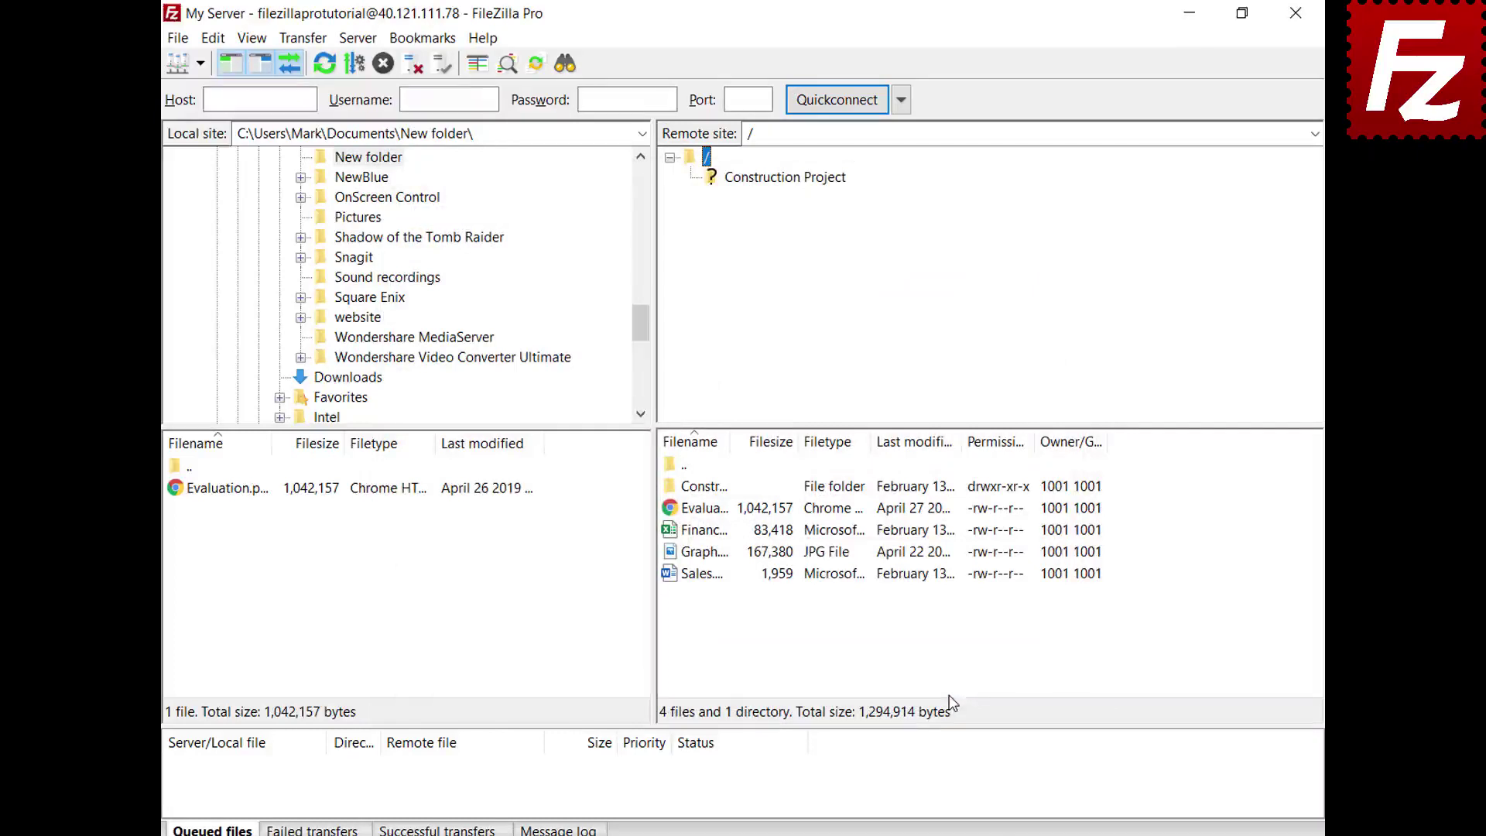
Open Edit > Settings and display the Interface preferences page
{"action": "left_click", "coordinate": [212, 44]}
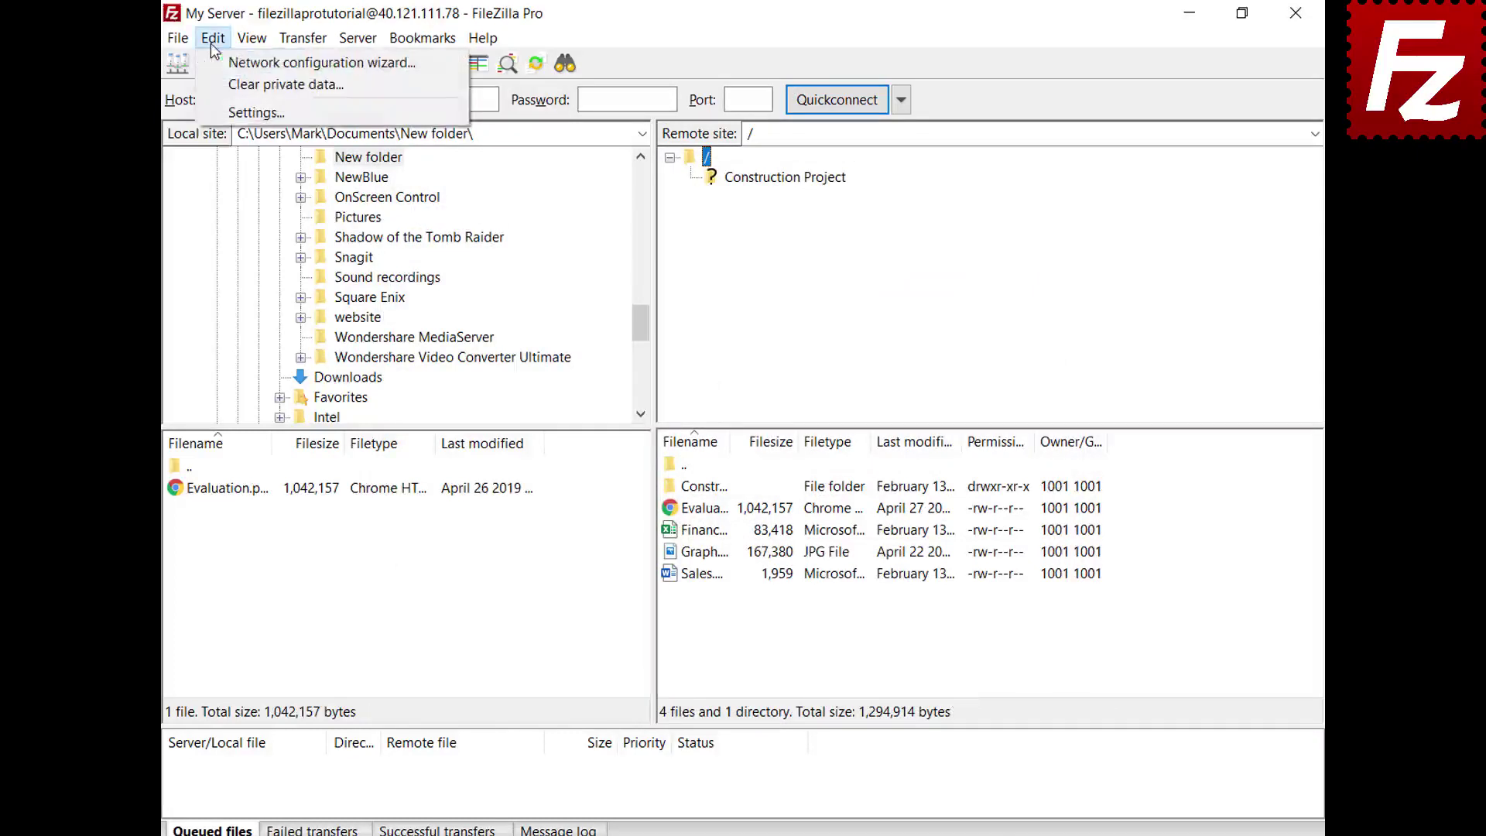
{"action": "left_click", "coordinate": [220, 113]}
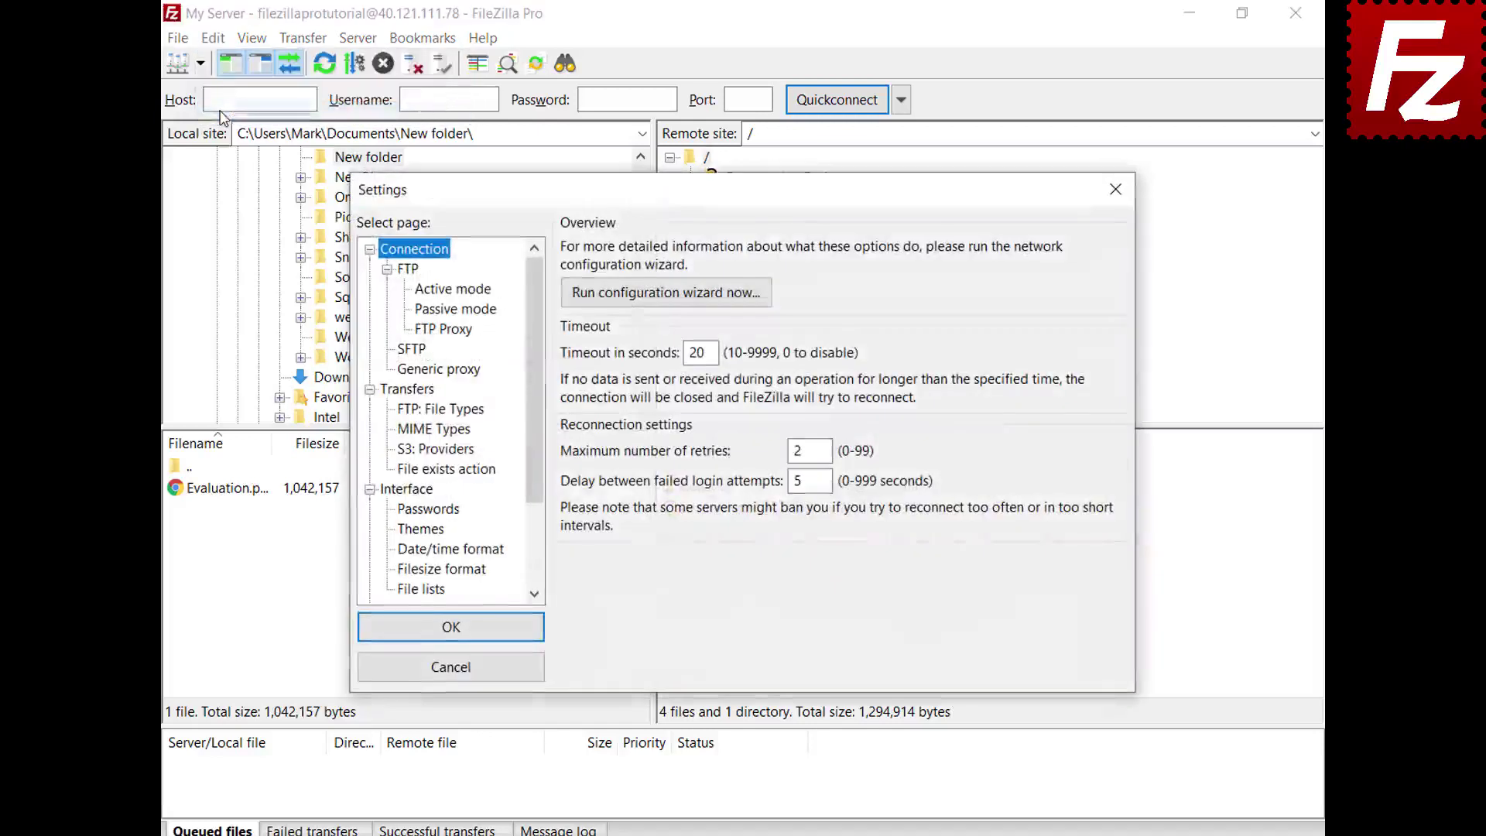
{"action": "left_click", "coordinate": [388, 493]}
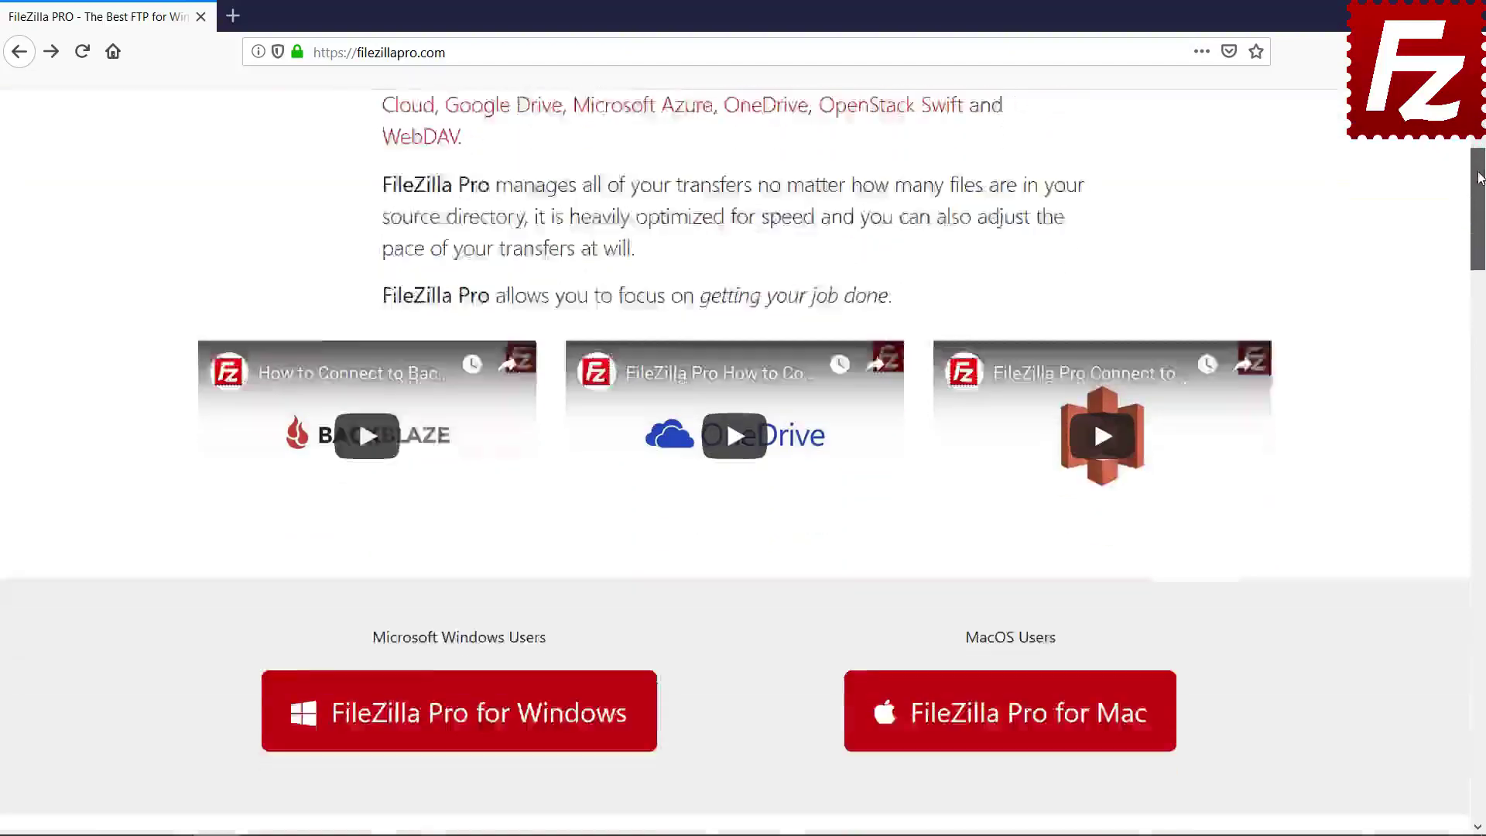
Start buying FileZilla Pro for Windows and scroll the 2Checkout page to the payment form
{"action": "scroll", "coordinate": [743, 464], "scroll_direction": "down", "scroll_amount": 3}
{"action": "left_click", "coordinate": [463, 502]}
{"action": "left_click_drag", "start_coordinate": [1481, 216], "coordinate": [1481, 516]}
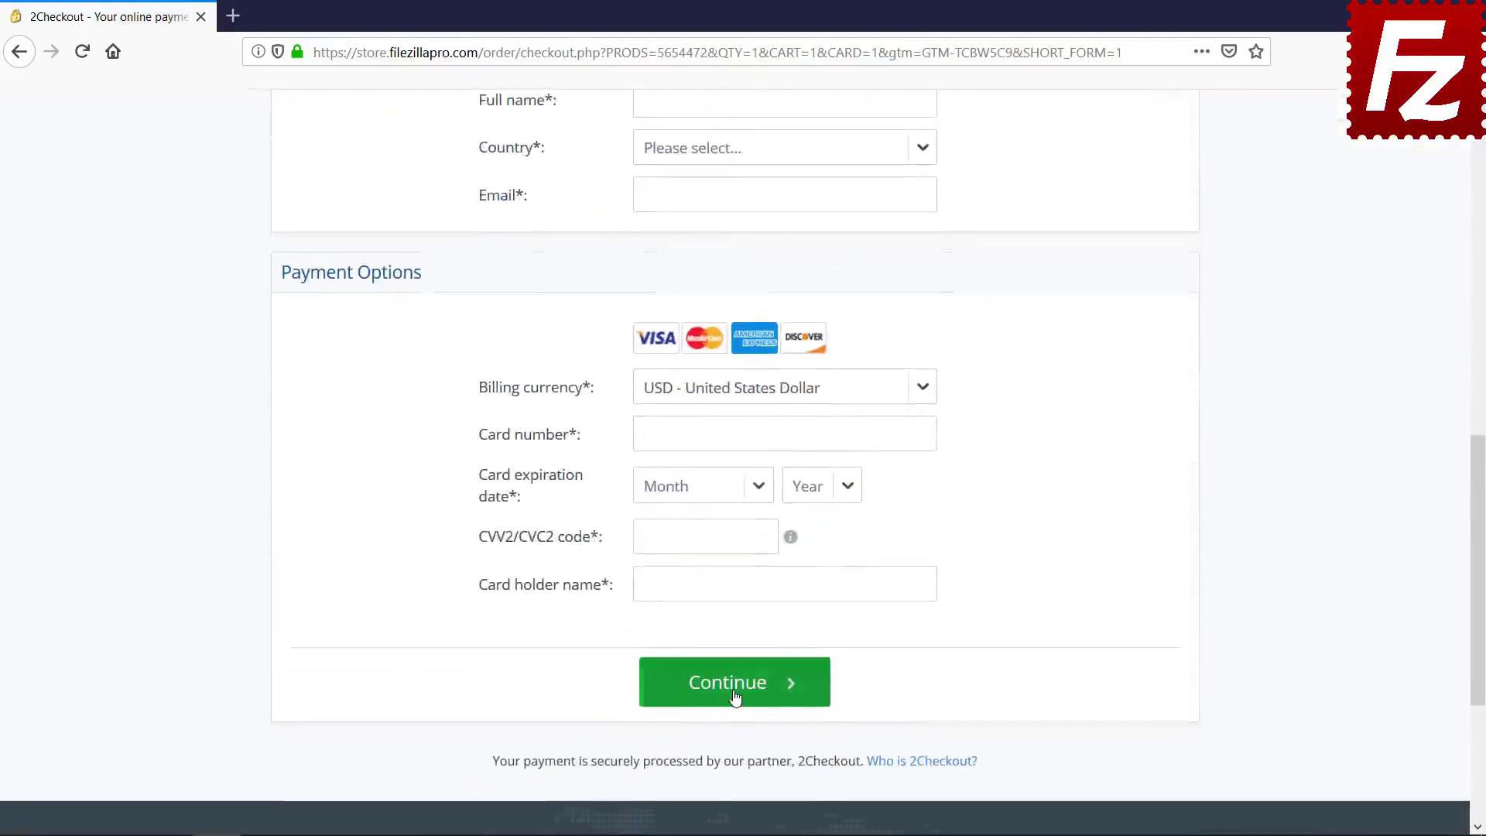